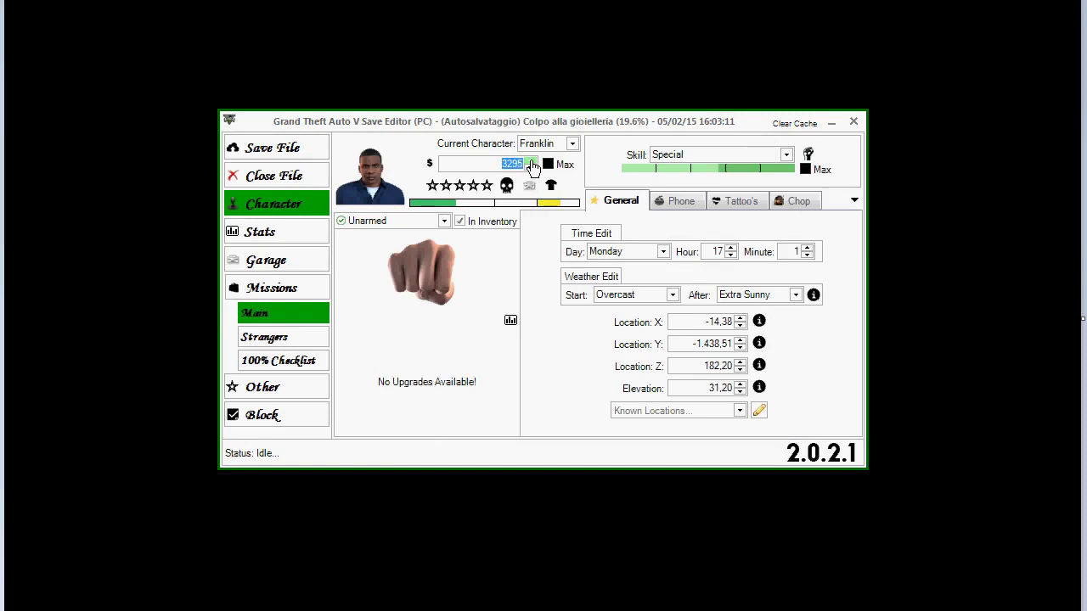
Step: Switch the current character from Franklin to Michael and adjust Michael's cash to 7626
{"action": "left_click", "coordinate": [550, 164]}
{"action": "left_click", "coordinate": [572, 144]}
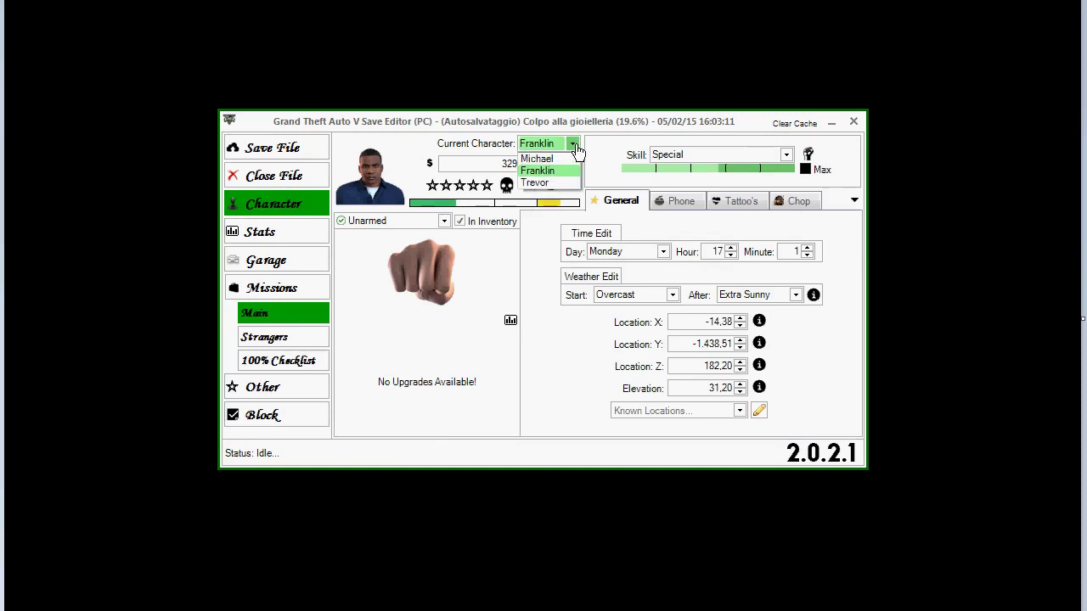
{"action": "left_click", "coordinate": [567, 156]}
{"action": "double_click", "coordinate": [531, 169]}
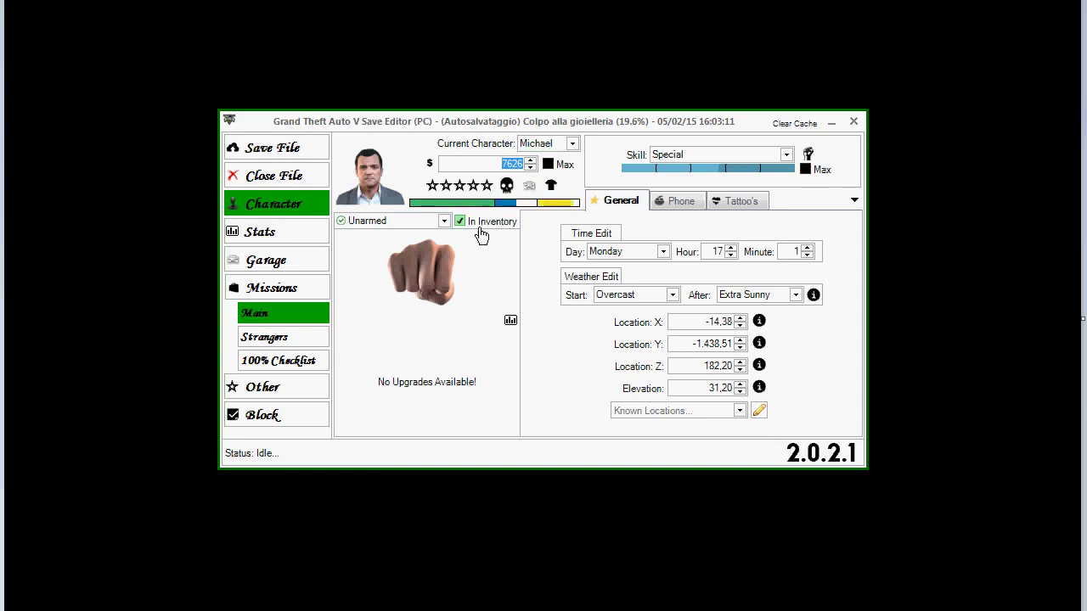
Step: Add the Hammer to Michael's weapon inventory
{"action": "left_click", "coordinate": [443, 221]}
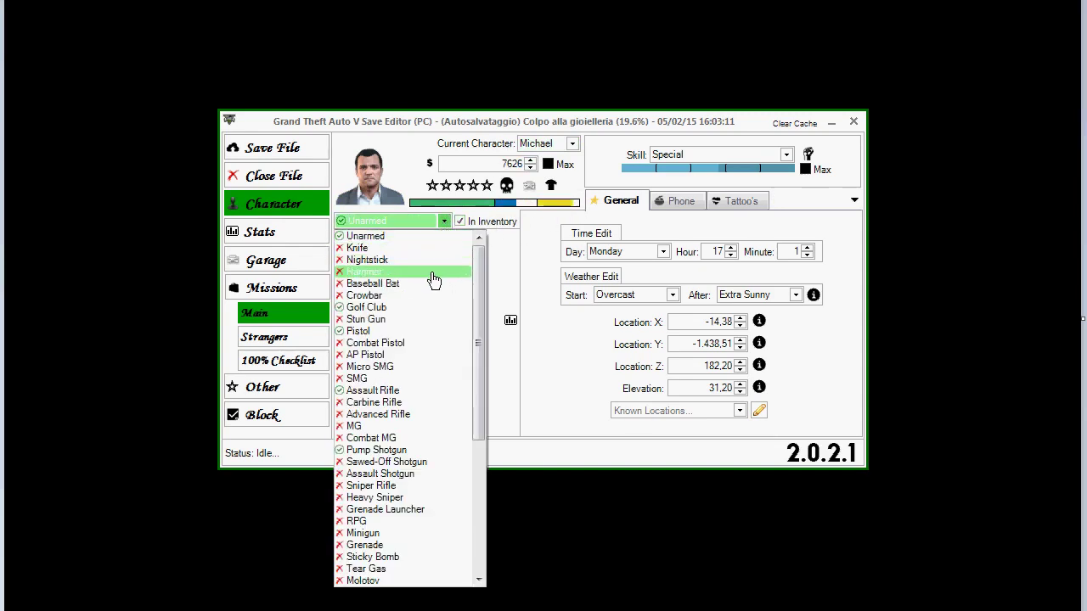
{"action": "left_click", "coordinate": [433, 271]}
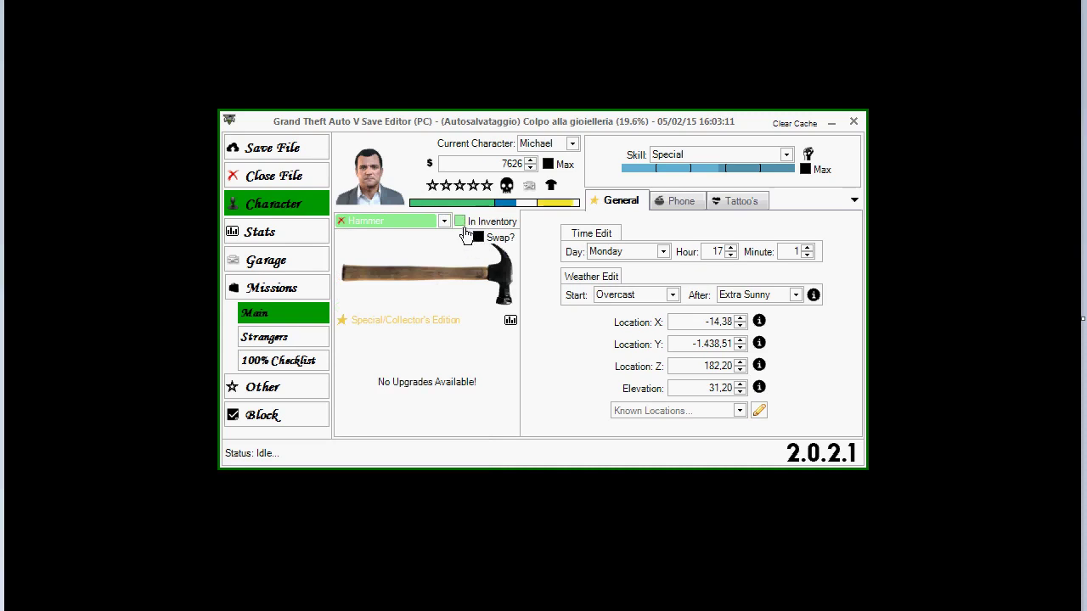
{"action": "left_click", "coordinate": [466, 235]}
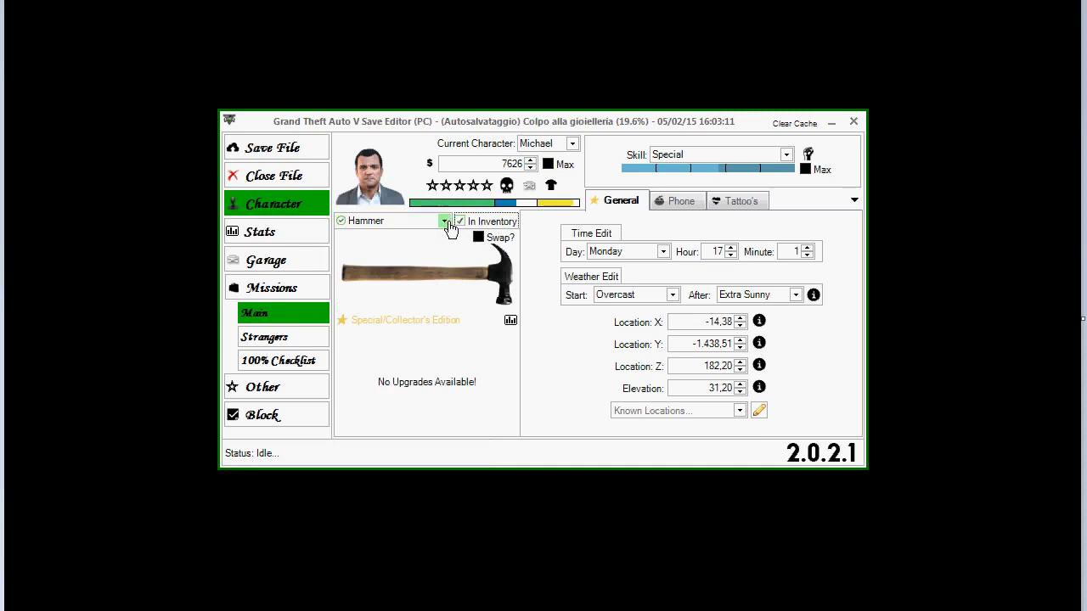
Step: Add the MG to Michael's inventory and equip it with the Extended Clip, Scope and Black tint
{"action": "left_click", "coordinate": [443, 221]}
{"action": "left_click", "coordinate": [403, 348]}
{"action": "left_click", "coordinate": [462, 233]}
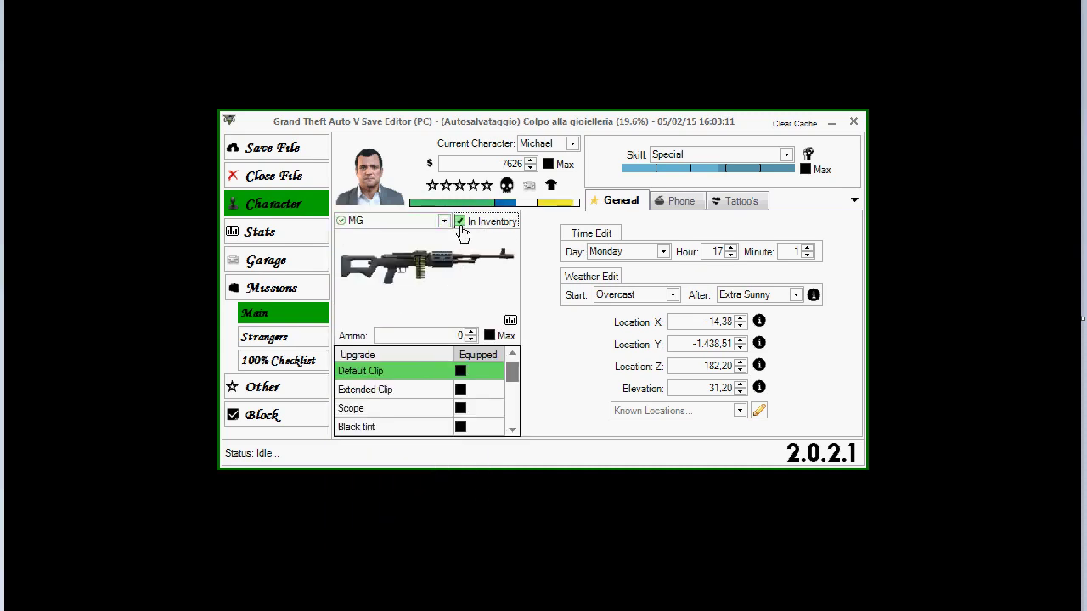
{"action": "left_click", "coordinate": [461, 389]}
{"action": "left_click", "coordinate": [460, 408]}
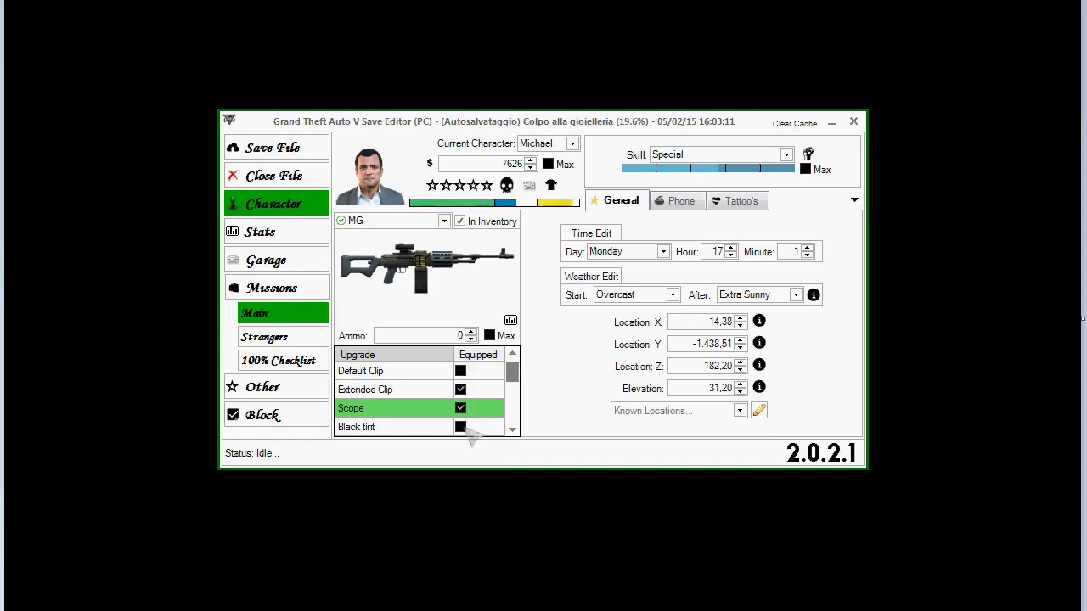
{"action": "left_click", "coordinate": [460, 426]}
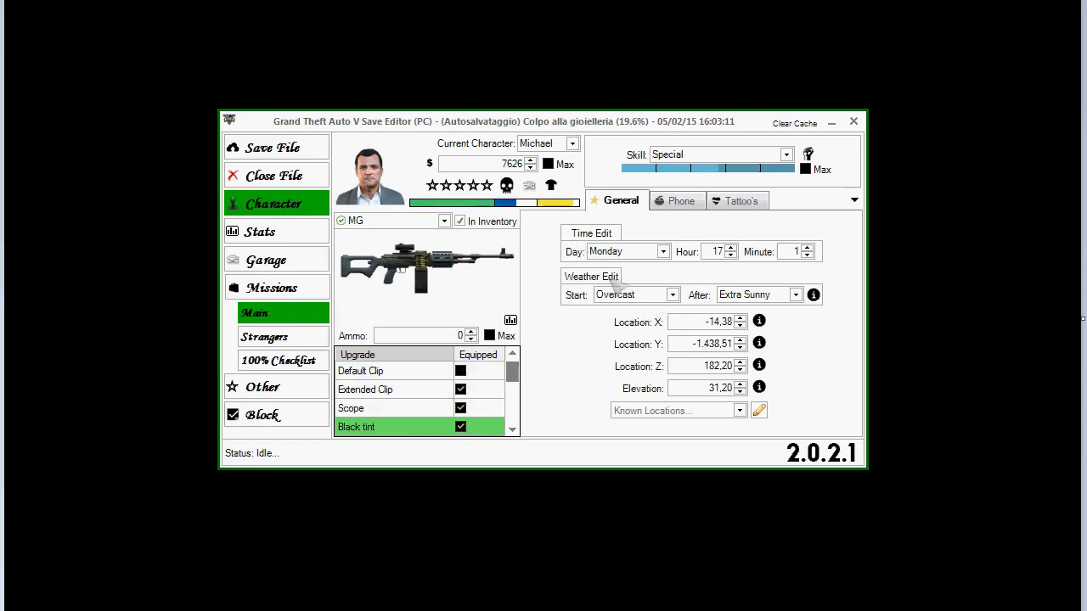
Step: Switch the current character to Franklin and set the starting weather to Extra Sunny
{"action": "left_click", "coordinate": [572, 144]}
{"action": "left_click", "coordinate": [556, 154]}
{"action": "left_click", "coordinate": [572, 144]}
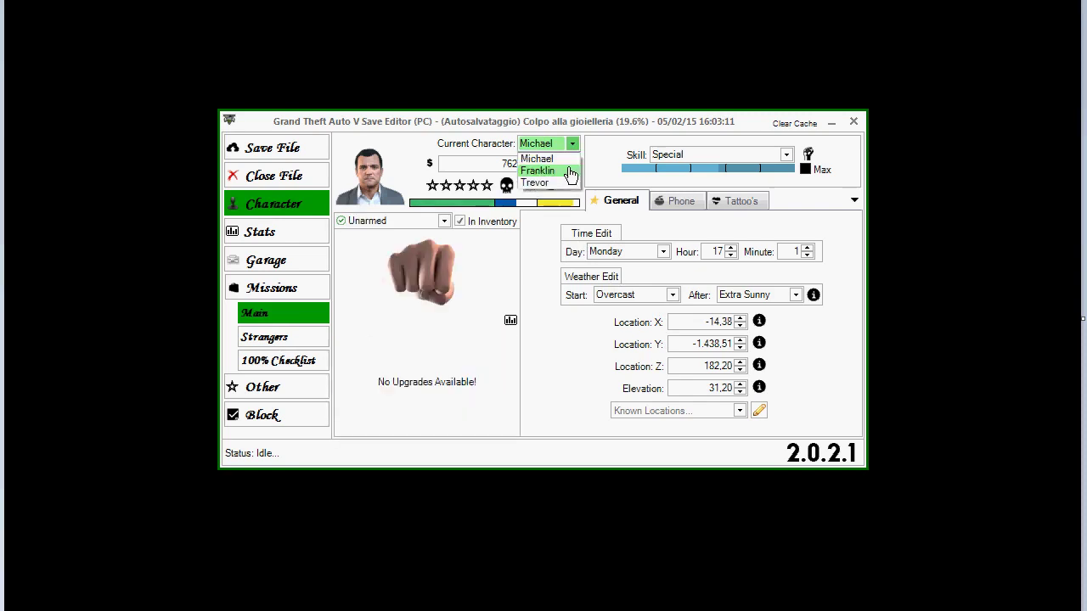
{"action": "left_click", "coordinate": [552, 168]}
{"action": "left_click", "coordinate": [672, 294]}
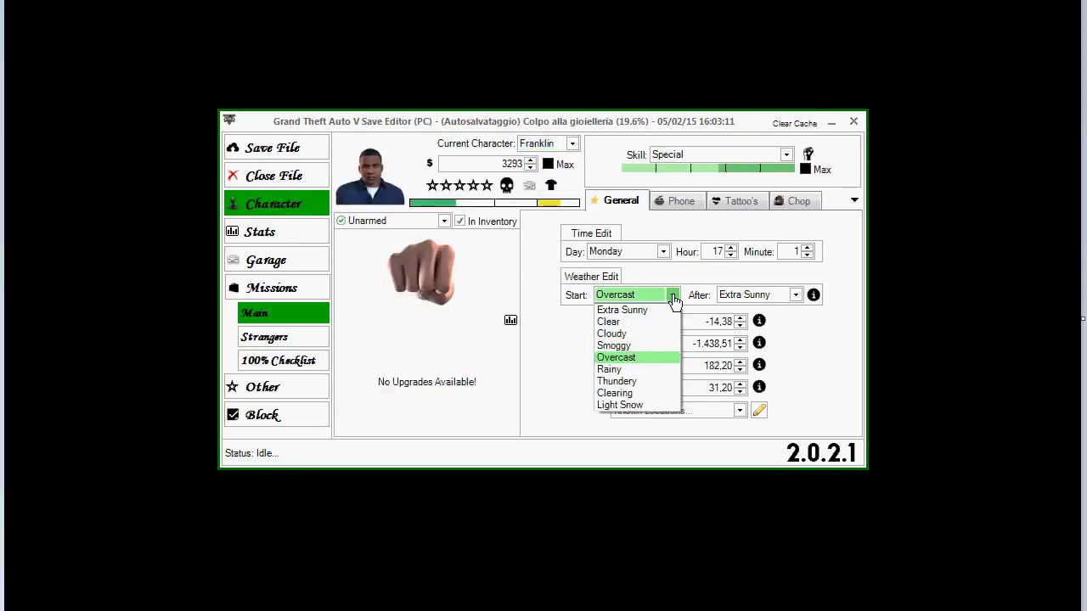
{"action": "left_click", "coordinate": [641, 310]}
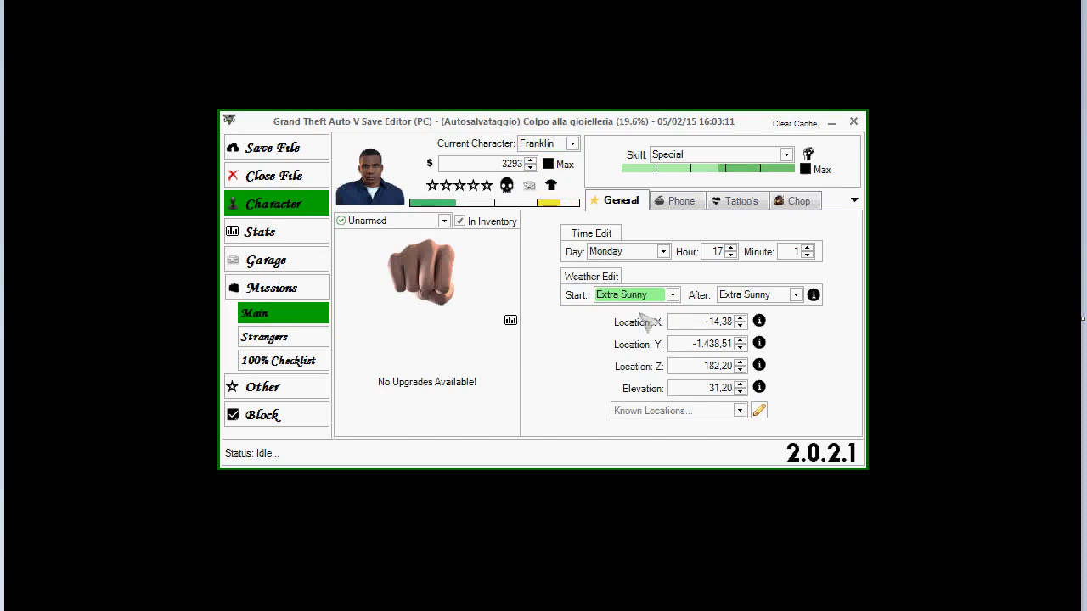
Step: Set the in-game hour to 14, keeping the day on Monday
{"action": "left_click", "coordinate": [662, 252]}
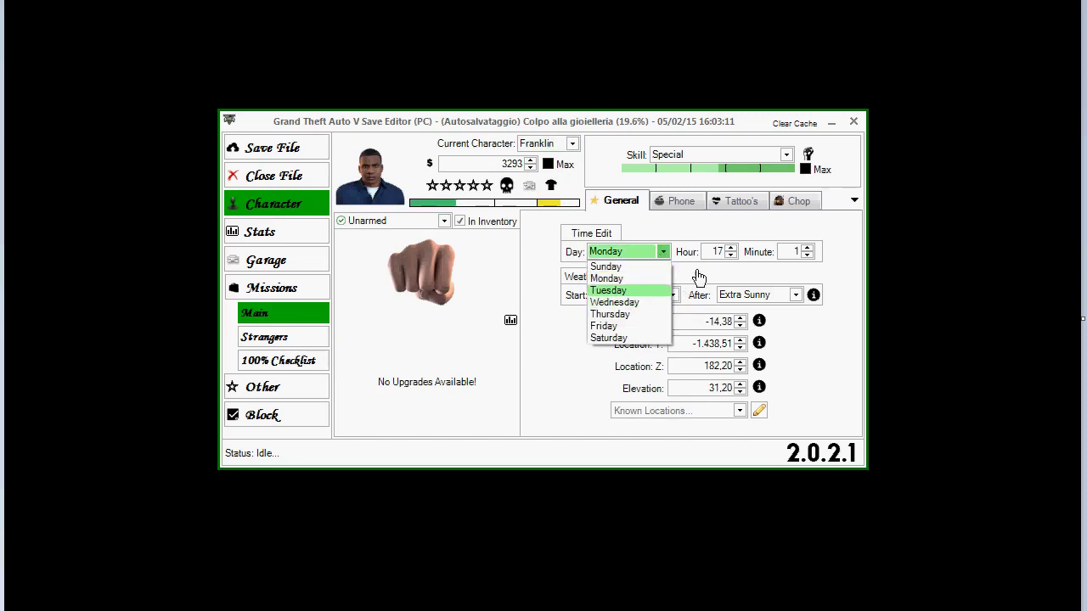
{"action": "left_click", "coordinate": [732, 263]}
{"action": "left_click", "coordinate": [730, 255]}
{"action": "left_click", "coordinate": [730, 256]}
{"action": "left_click", "coordinate": [730, 256]}
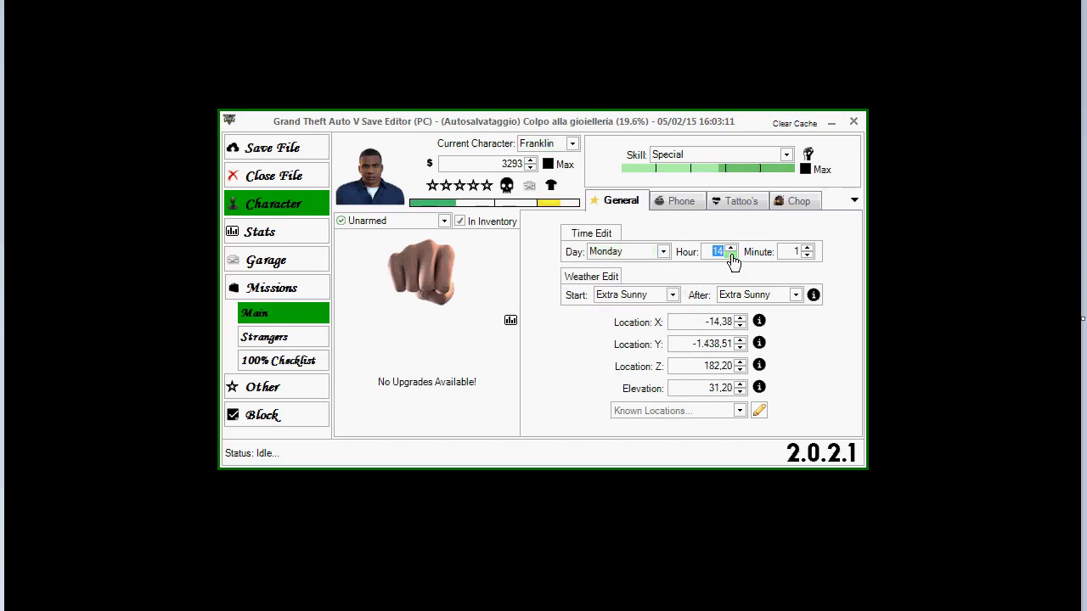
{"action": "left_click", "coordinate": [698, 211]}
{"action": "left_click", "coordinate": [764, 226]}
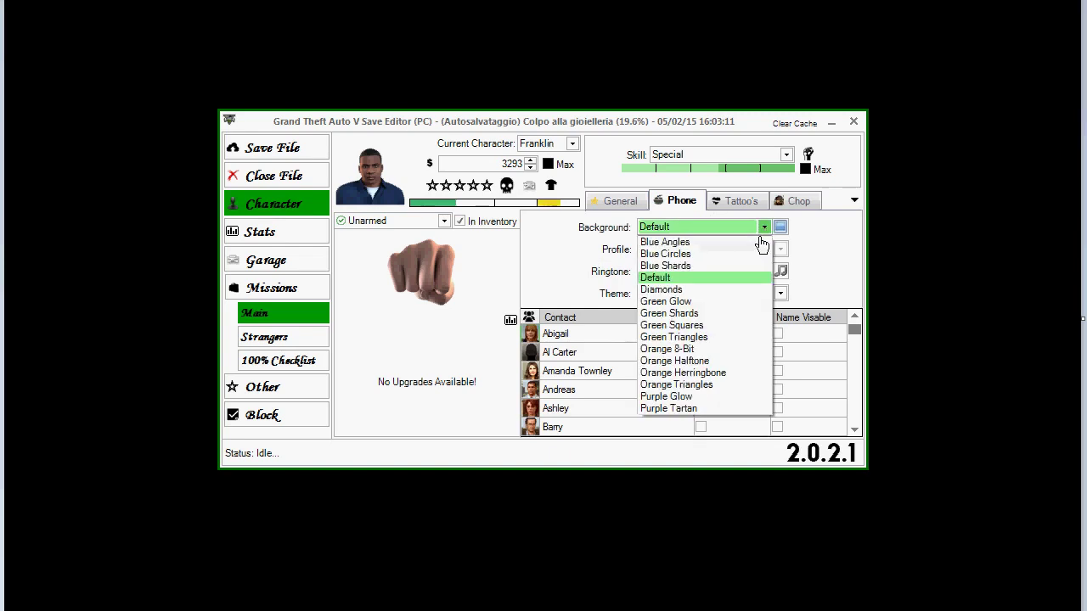
{"action": "left_click", "coordinate": [765, 232]}
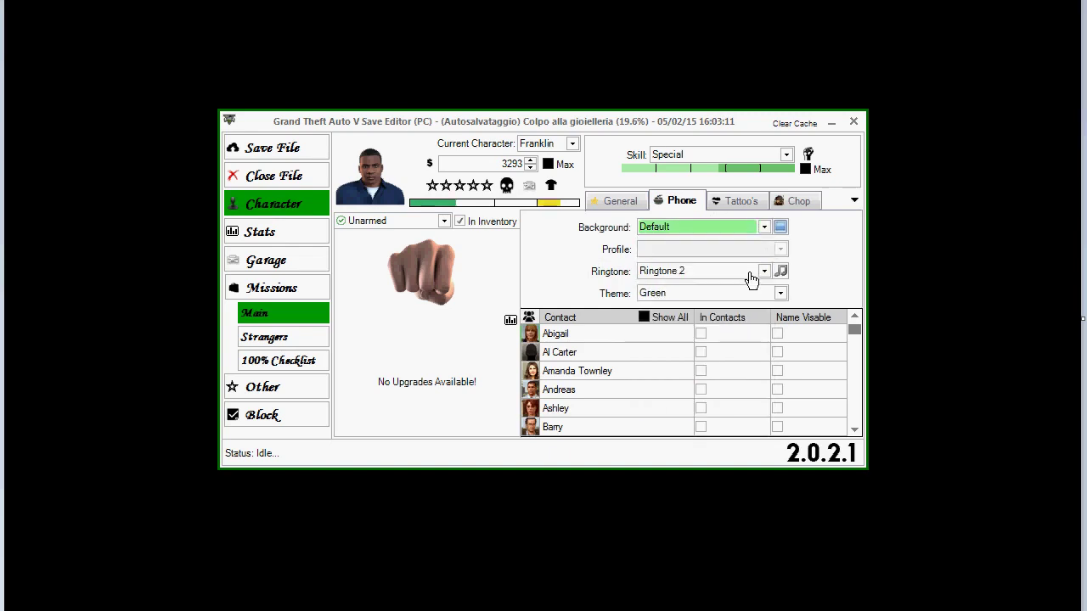
{"action": "left_click", "coordinate": [763, 272]}
{"action": "left_click", "coordinate": [766, 284]}
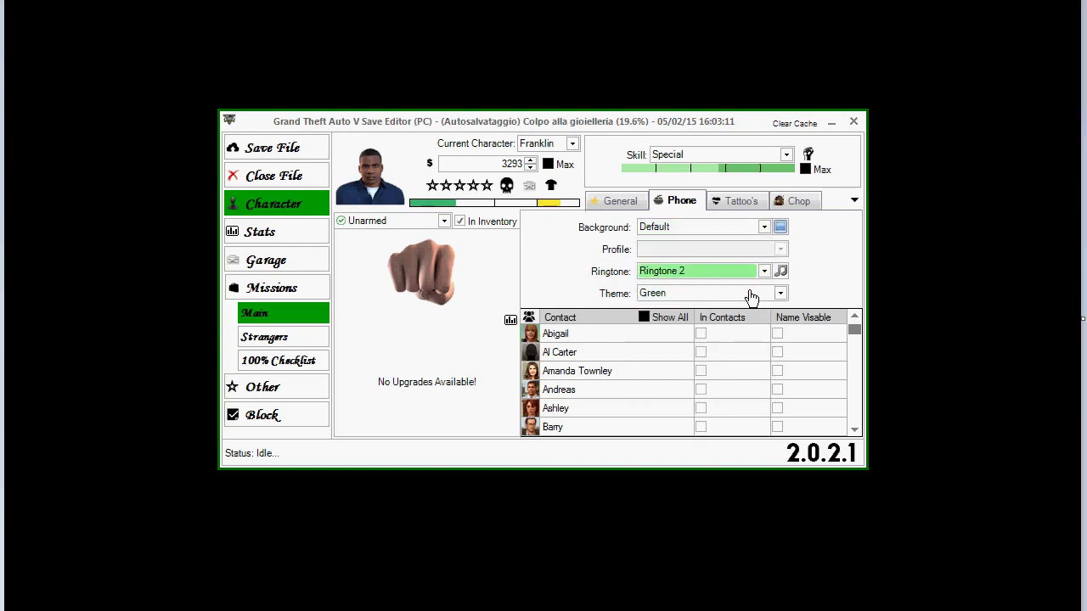
{"action": "left_click_drag", "start_coordinate": [855, 333], "coordinate": [856, 406]}
{"action": "left_click", "coordinate": [701, 371]}
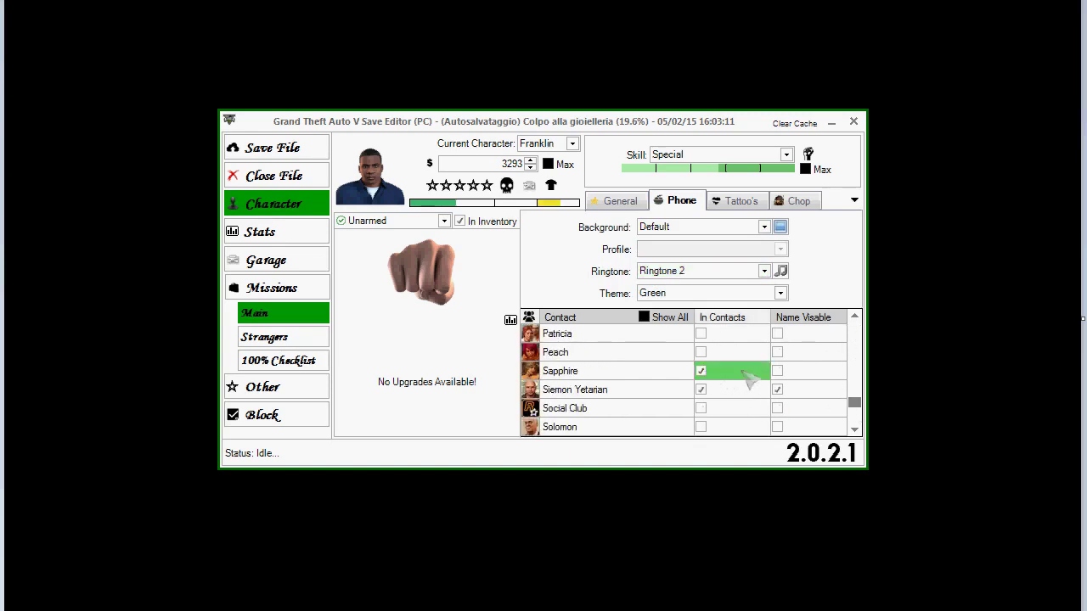
{"action": "left_click", "coordinate": [777, 371]}
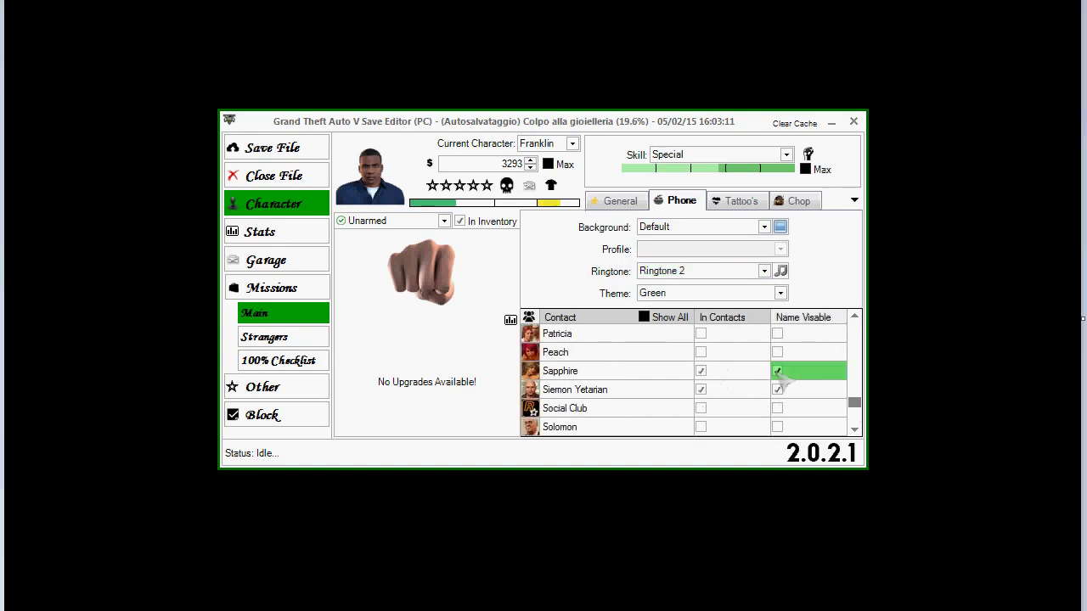
Step: Toggle two of Franklin's tattoos and look through the remaining tattoo designs
{"action": "left_click", "coordinate": [754, 200]}
{"action": "left_click", "coordinate": [637, 308]}
{"action": "left_click", "coordinate": [744, 414]}
{"action": "left_click_drag", "start_coordinate": [854, 241], "coordinate": [840, 419]}
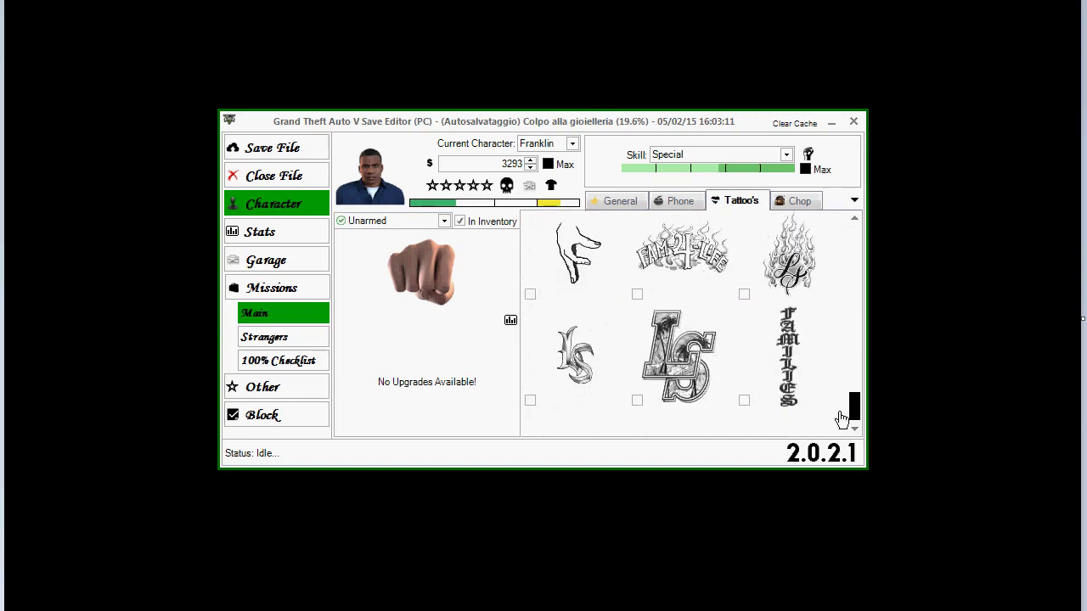
Step: Enable Chop's Sit, Give Paw, Beg and Pet skills
{"action": "left_click", "coordinate": [793, 203]}
{"action": "left_click", "coordinate": [694, 320]}
{"action": "left_click", "coordinate": [694, 337]}
{"action": "left_click", "coordinate": [695, 353]}
{"action": "left_click", "coordinate": [695, 370]}
Step: Try the Pink collar on Chop and settle on the Gold collar
{"action": "left_click", "coordinate": [657, 369]}
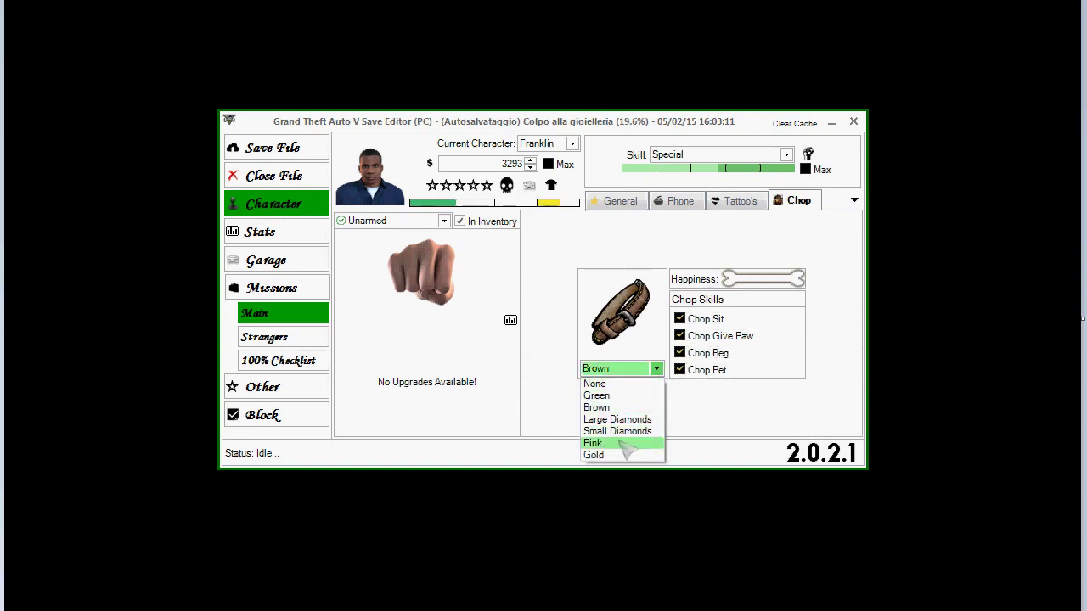
{"action": "left_click", "coordinate": [619, 443]}
{"action": "left_click", "coordinate": [631, 371]}
{"action": "left_click", "coordinate": [604, 454]}
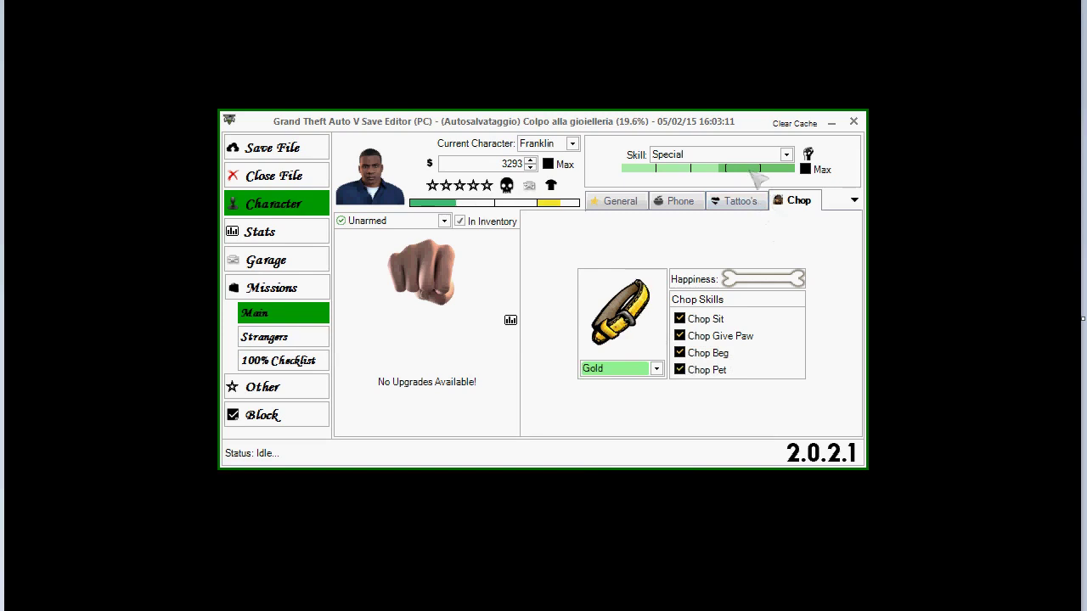
Step: Max out Franklin's Special skill and try to do the same for Strength
{"action": "left_click", "coordinate": [806, 170]}
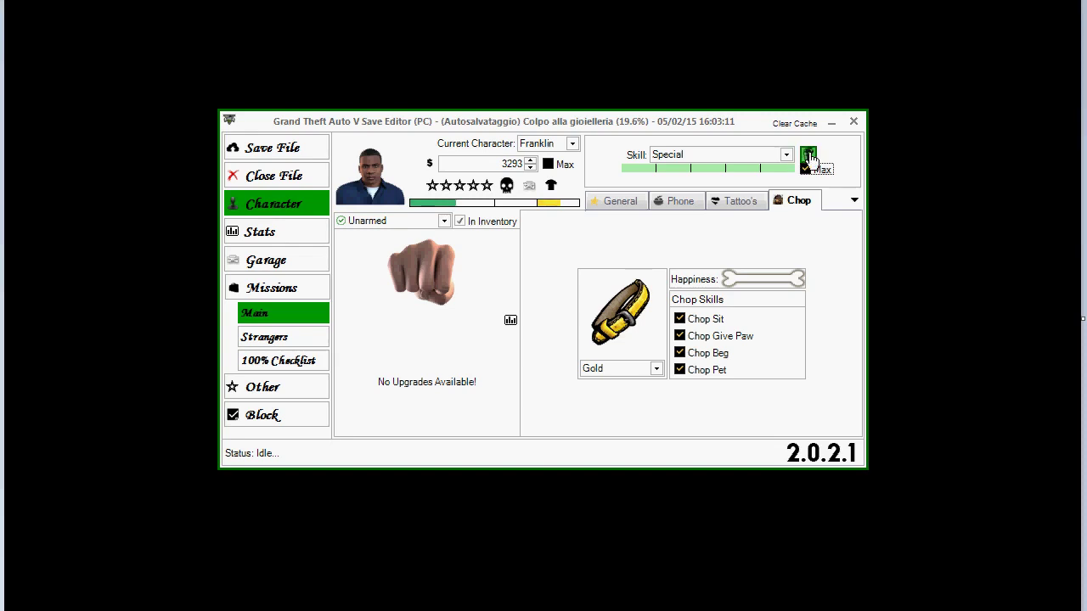
{"action": "left_click", "coordinate": [788, 155]}
{"action": "left_click", "coordinate": [735, 208]}
{"action": "left_click", "coordinate": [804, 169]}
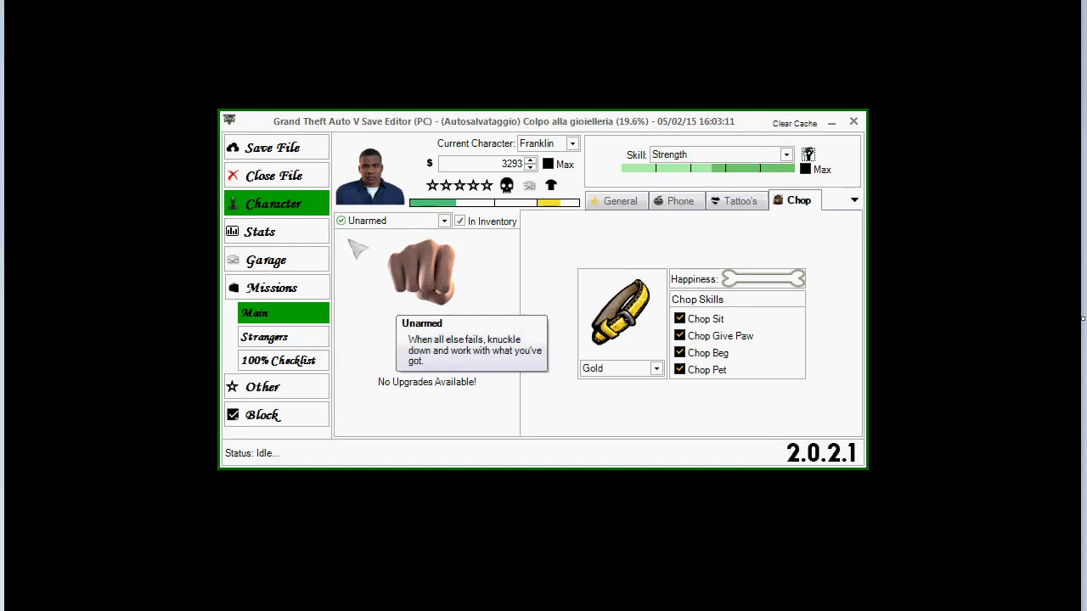
Step: Examine Franklin's statistics category by category, from Skills and General through Stock Market and Overall
{"action": "left_click", "coordinate": [287, 233]}
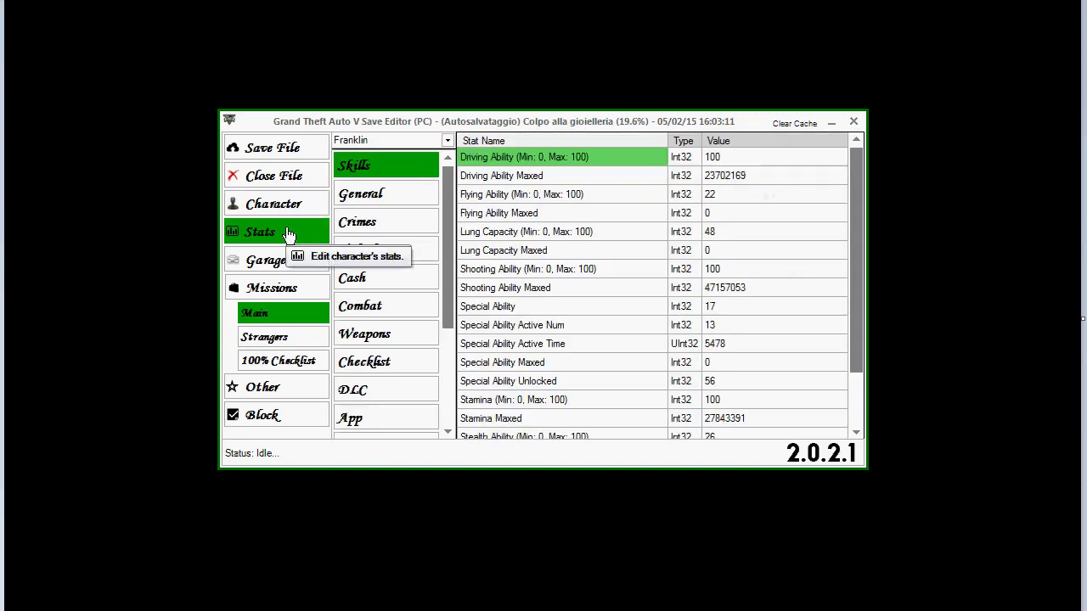
{"action": "key", "text": "Down"}
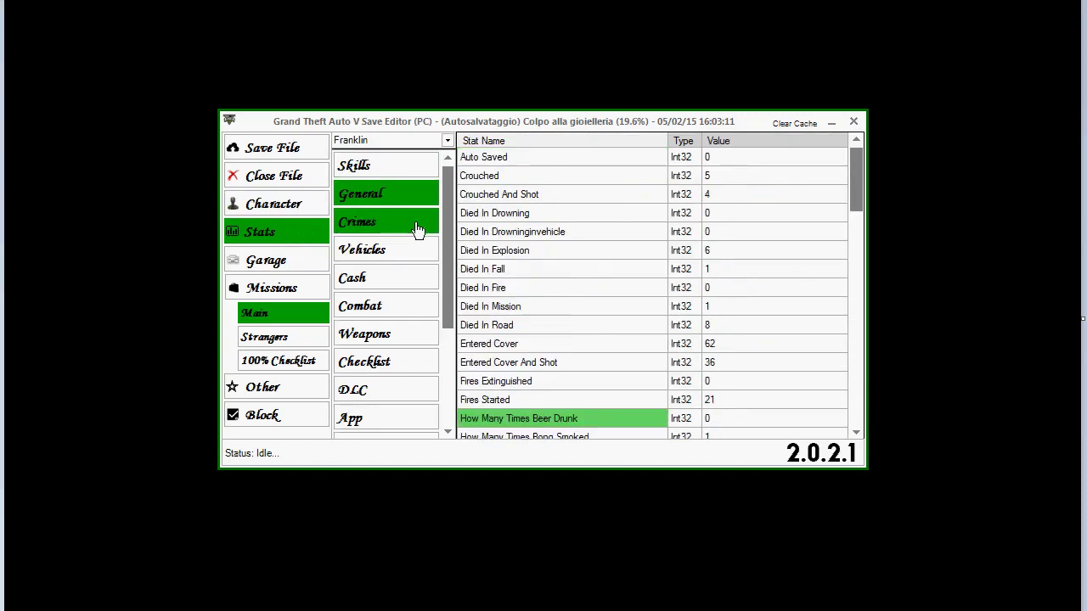
{"action": "left_click", "coordinate": [417, 231]}
{"action": "left_click", "coordinate": [413, 249]}
{"action": "left_click", "coordinate": [408, 286]}
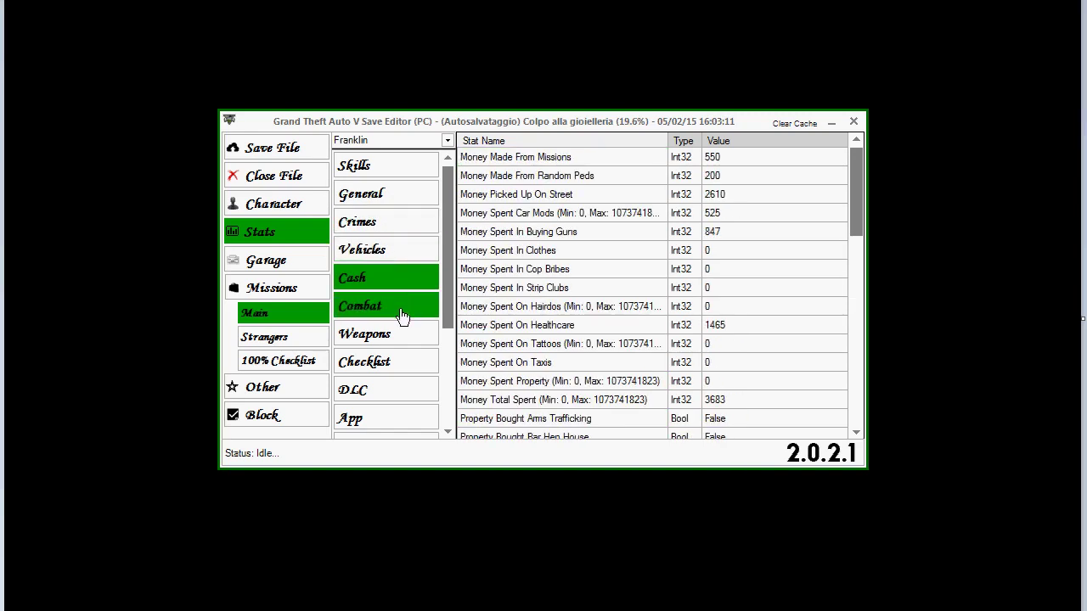
{"action": "left_click", "coordinate": [402, 313]}
{"action": "left_click", "coordinate": [402, 342]}
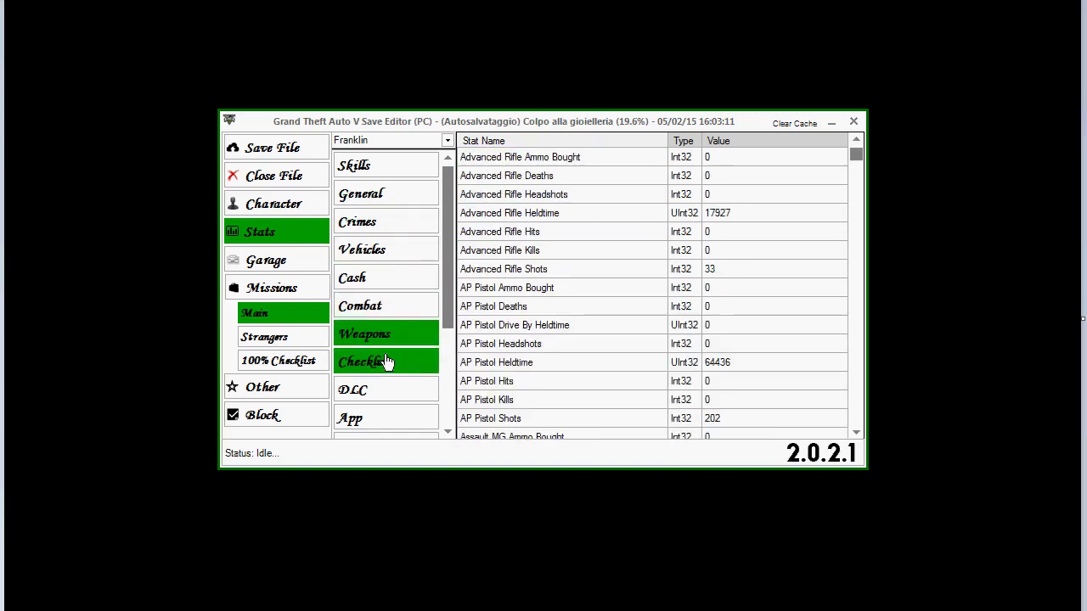
{"action": "left_click", "coordinate": [388, 365]}
{"action": "scroll", "coordinate": [399, 280], "scroll_direction": "down", "scroll_amount": 3}
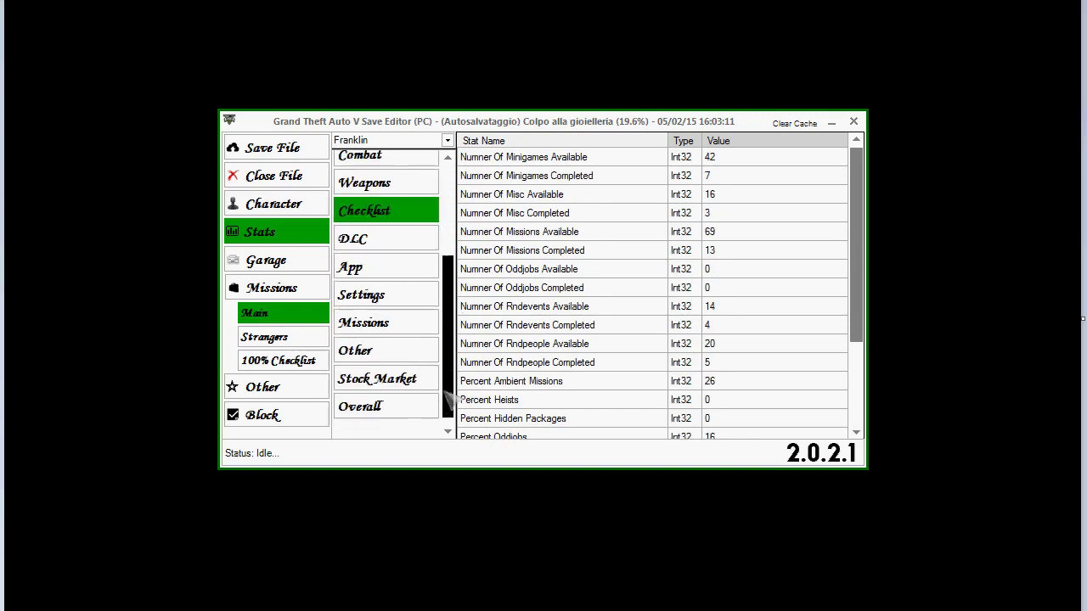
{"action": "left_click", "coordinate": [382, 237]}
{"action": "left_click", "coordinate": [383, 268]}
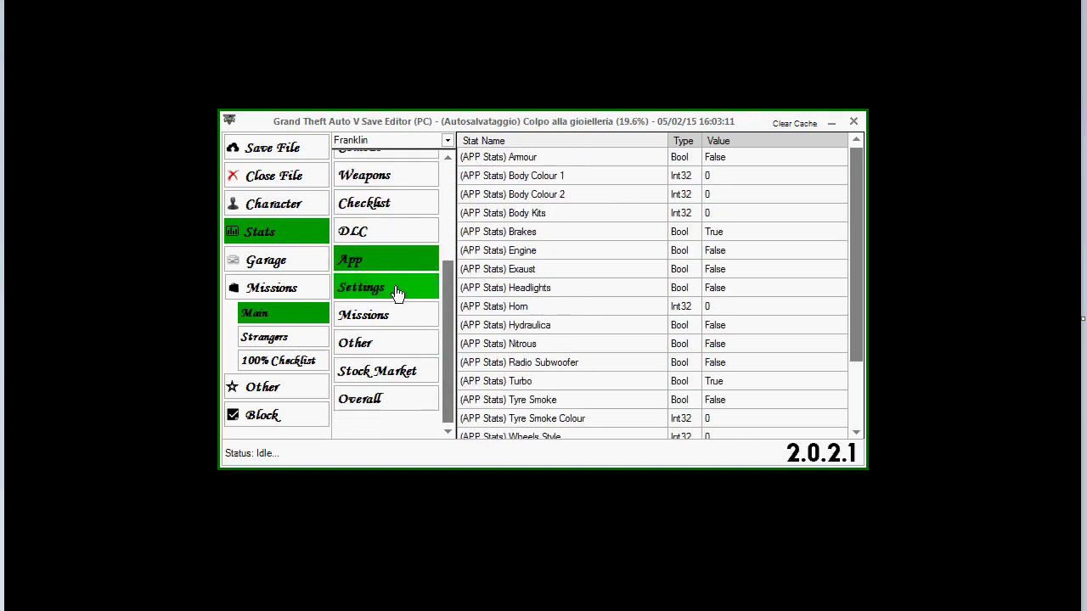
{"action": "left_click", "coordinate": [378, 291]}
{"action": "left_click", "coordinate": [398, 327]}
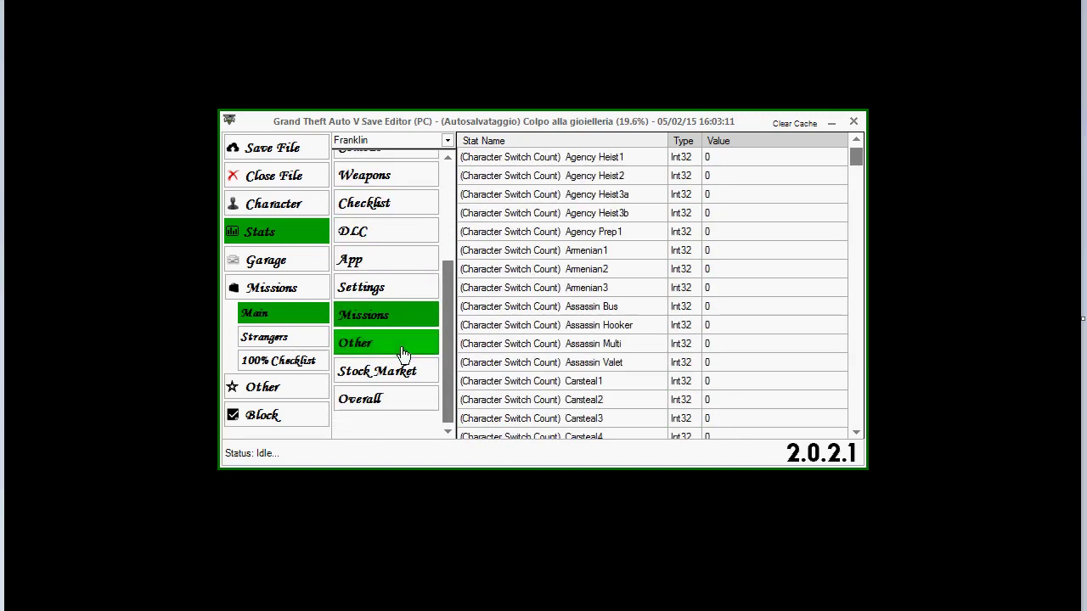
{"action": "left_click", "coordinate": [400, 348]}
{"action": "left_click", "coordinate": [405, 381]}
{"action": "left_click", "coordinate": [403, 400]}
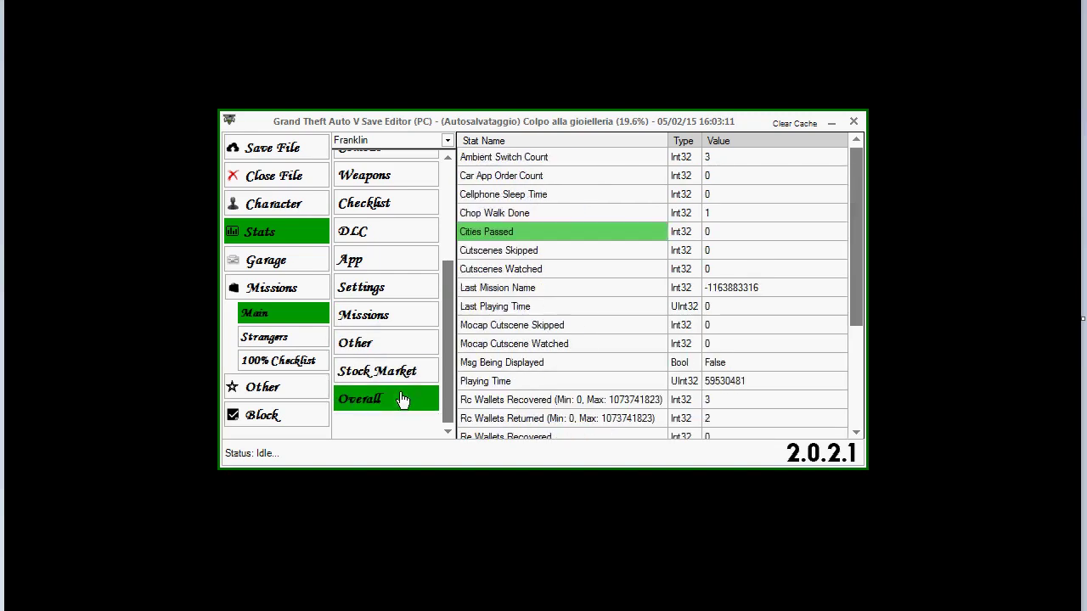
Step: In the Strangers missions, mark Breach of Contract's Dirty Rat and Hot Pursuit objectives as achieved and set Dirty Rat's custom value to 2
{"action": "left_click", "coordinate": [306, 339]}
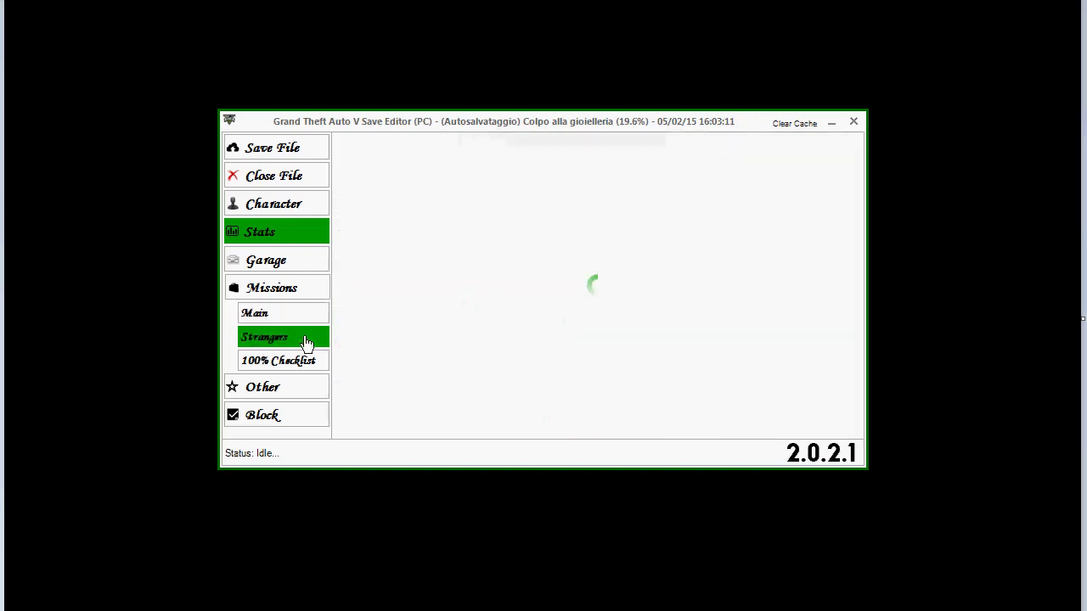
{"action": "left_click", "coordinate": [595, 263]}
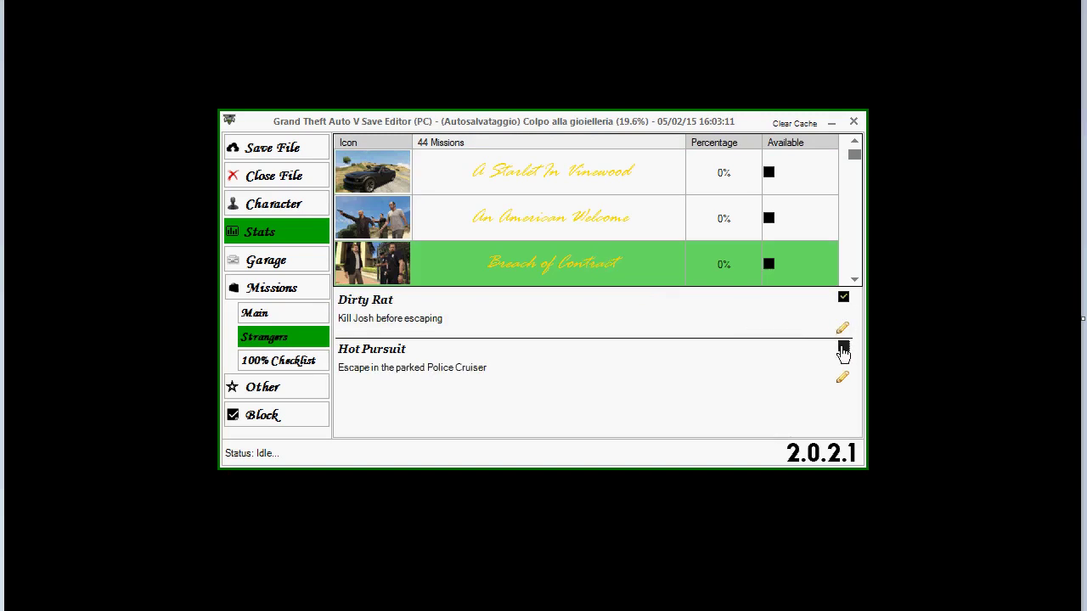
{"action": "left_click", "coordinate": [843, 349]}
{"action": "left_click", "coordinate": [842, 328]}
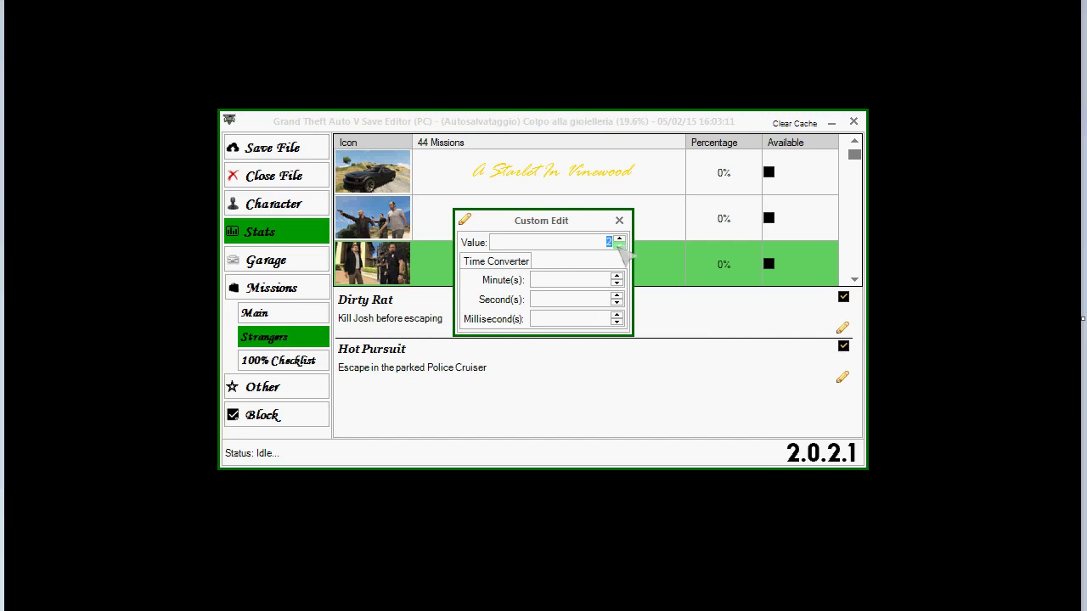
{"action": "key", "text": "Return"}
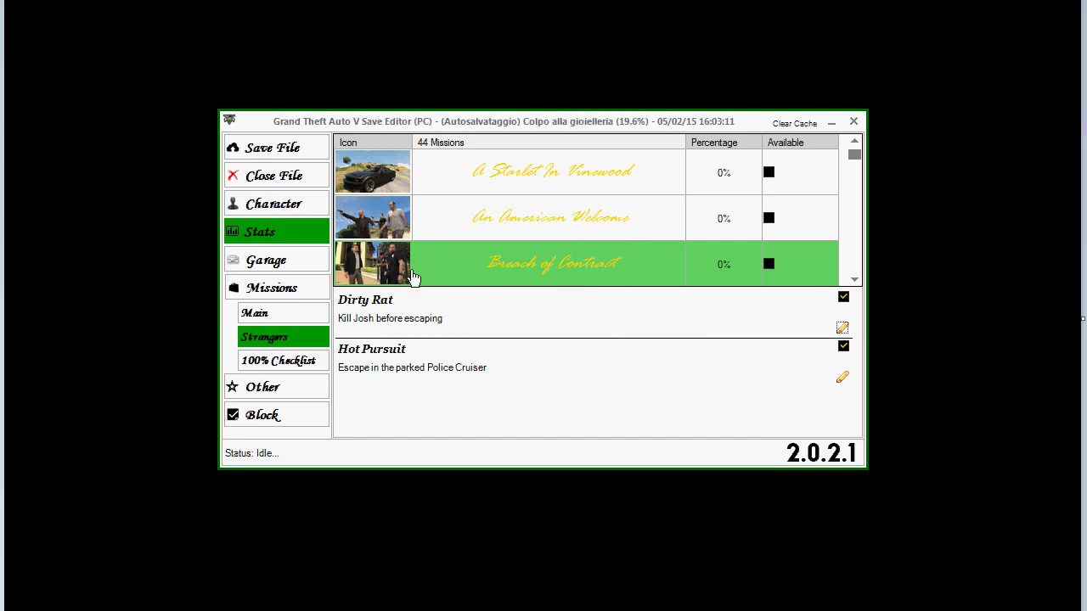
Step: In the garage, set the primary color of Franklin's main car to Blue (Worn)
{"action": "left_click", "coordinate": [293, 265]}
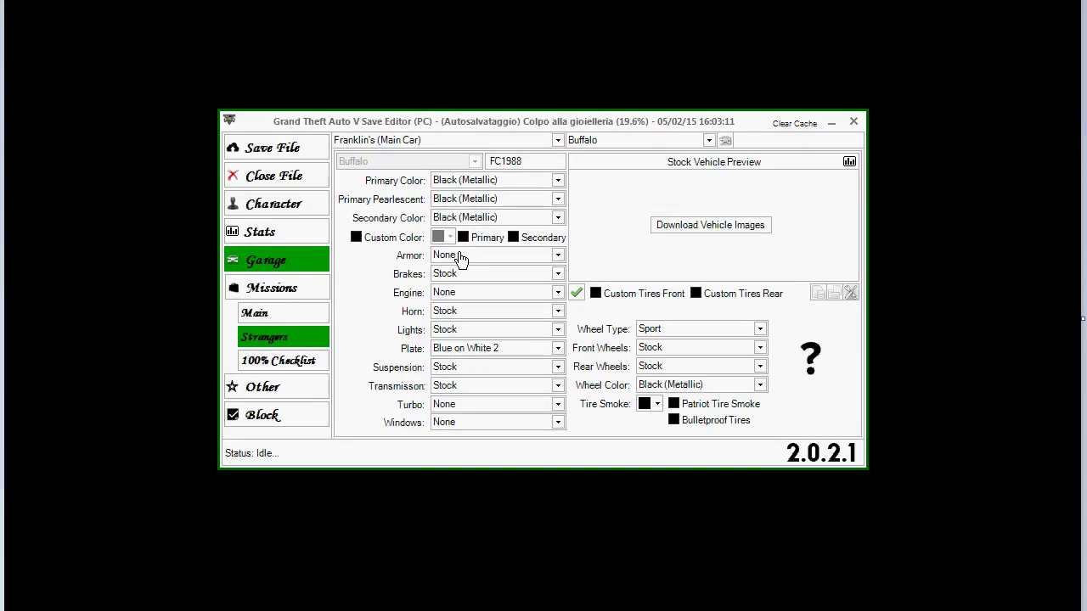
{"action": "left_click", "coordinate": [557, 141]}
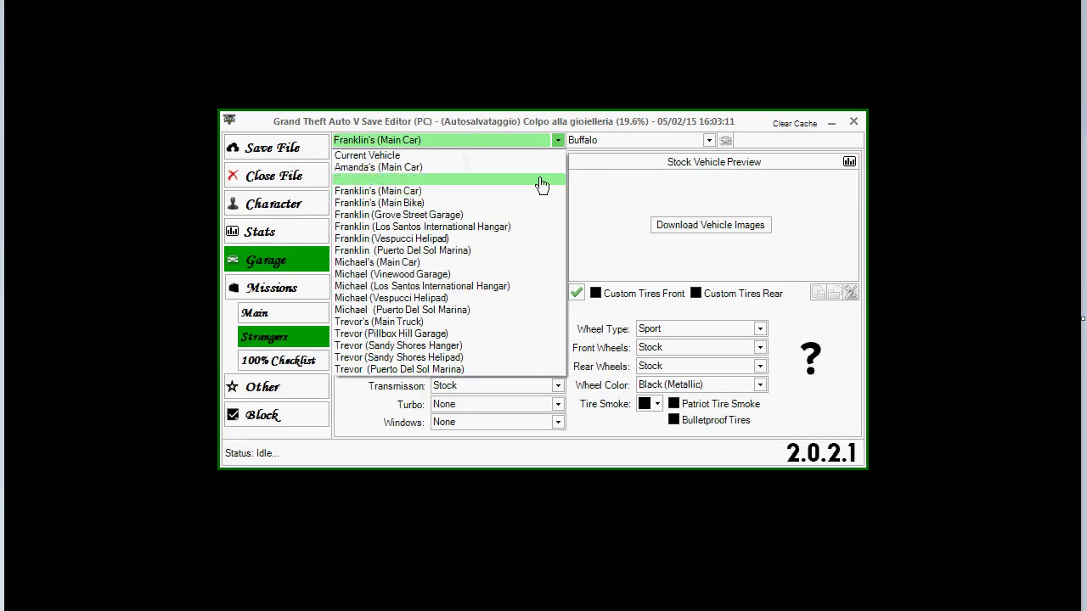
{"action": "left_click", "coordinate": [424, 141]}
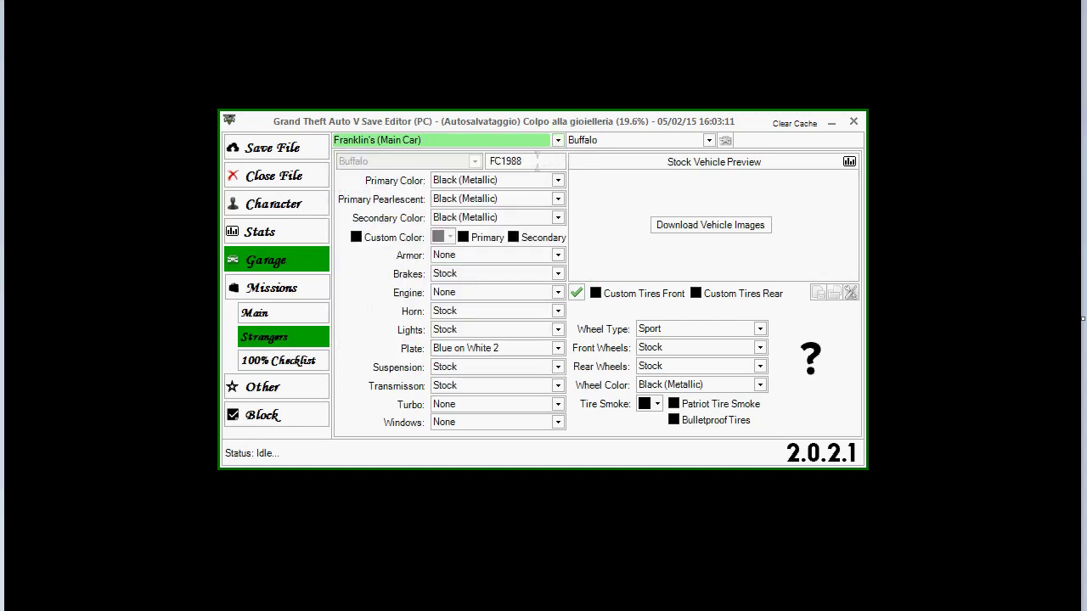
{"action": "left_click", "coordinate": [501, 180]}
{"action": "left_click", "coordinate": [476, 349]}
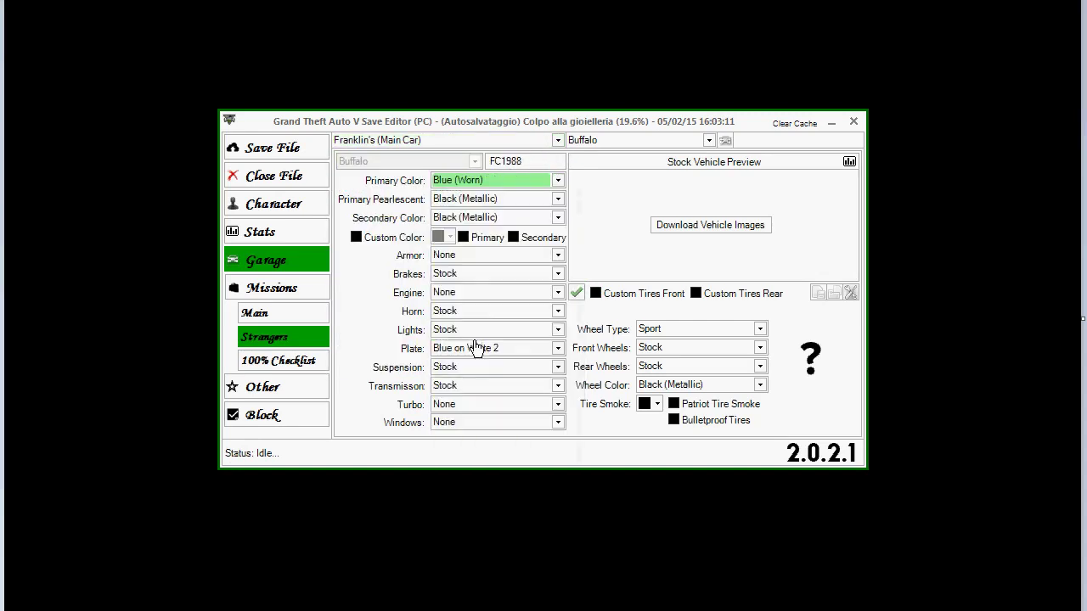
Step: Upgrade Franklin's main car with Upgrade 60% armor, a Level 3 engine, Xenon lights and Turbo Tuning
{"action": "left_click", "coordinate": [491, 256]}
{"action": "left_click", "coordinate": [482, 307]}
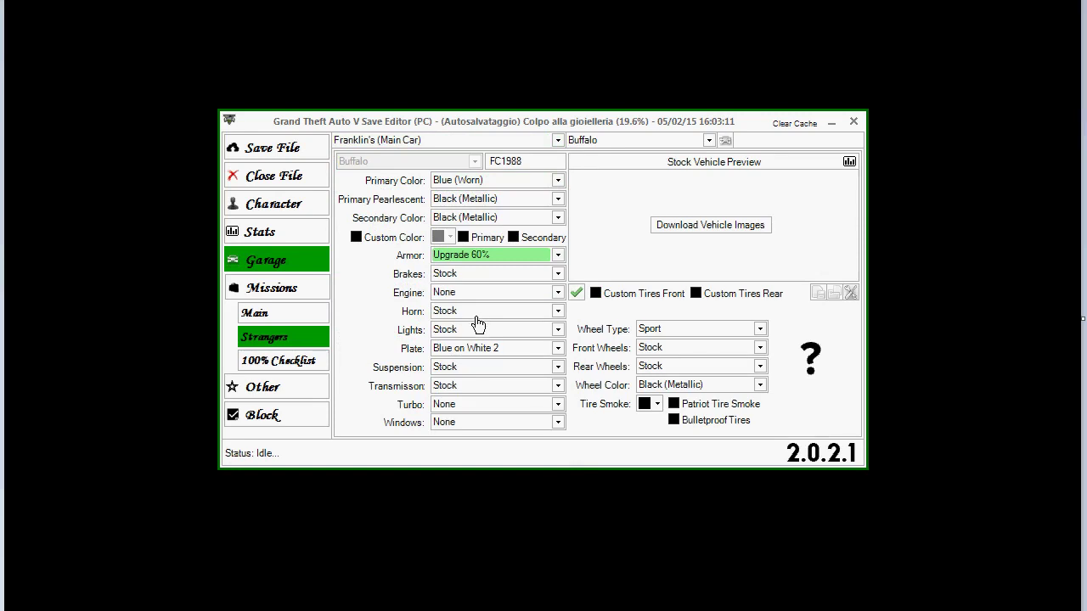
{"action": "left_click", "coordinate": [484, 293]}
{"action": "left_click", "coordinate": [478, 352]}
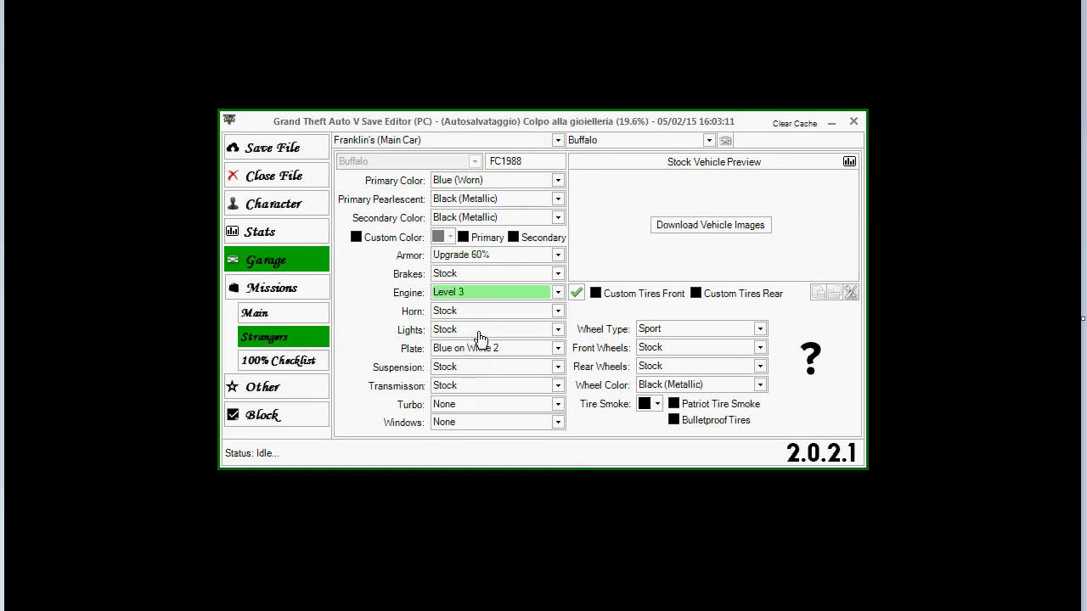
{"action": "left_click", "coordinate": [479, 333]}
{"action": "left_click", "coordinate": [478, 360]}
{"action": "left_click", "coordinate": [474, 408]}
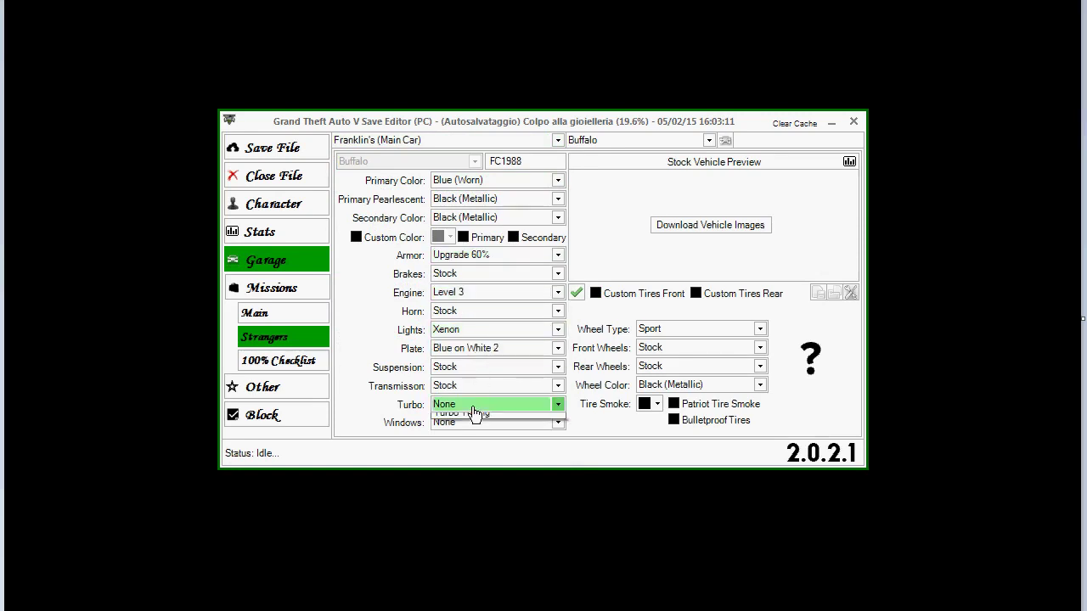
{"action": "left_click", "coordinate": [469, 434]}
Step: Set the Buffalo's wheel type to Lowrider and enable custom front and rear tires
{"action": "left_click", "coordinate": [756, 330]}
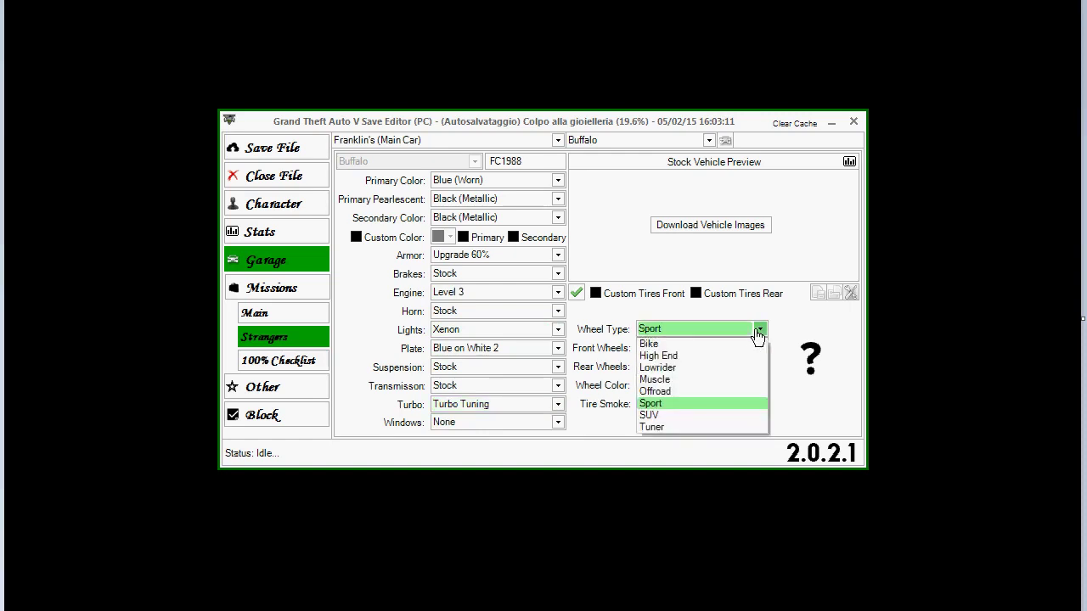
{"action": "left_click", "coordinate": [702, 376]}
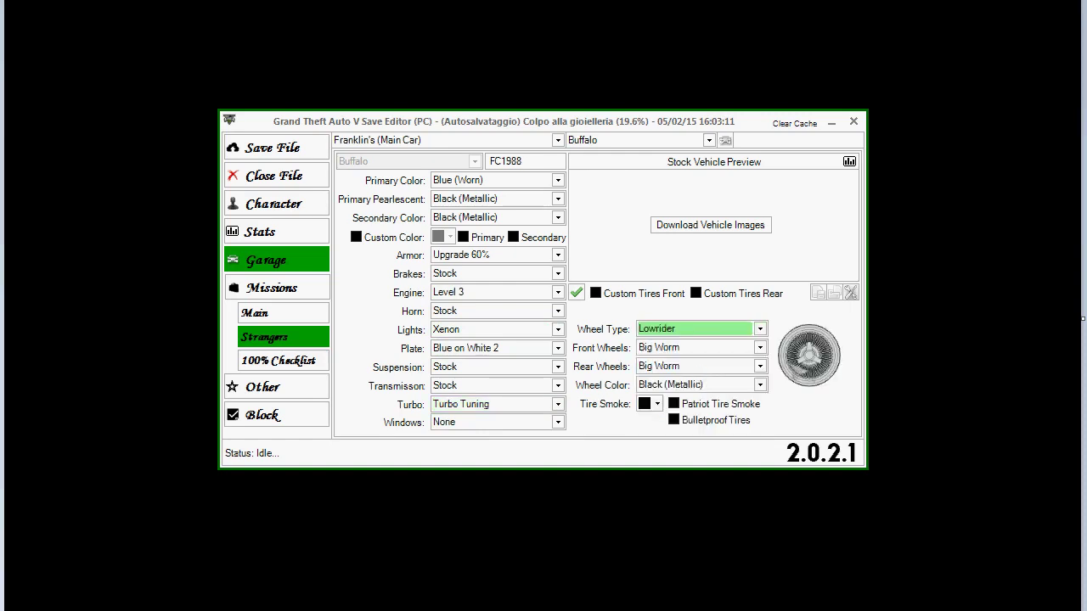
{"action": "left_click", "coordinate": [637, 294]}
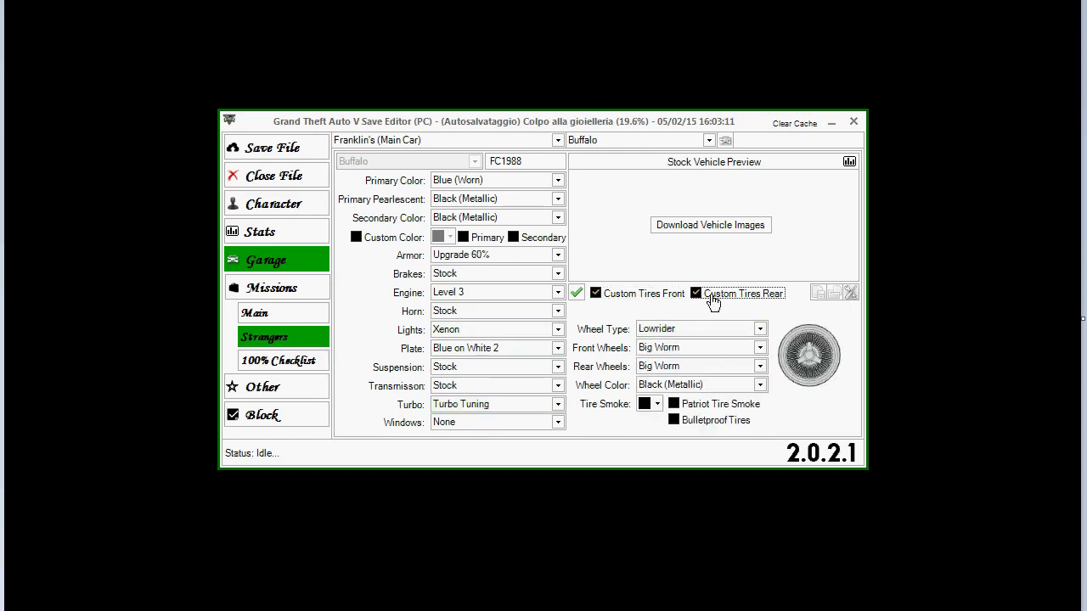
{"action": "left_click", "coordinate": [706, 146]}
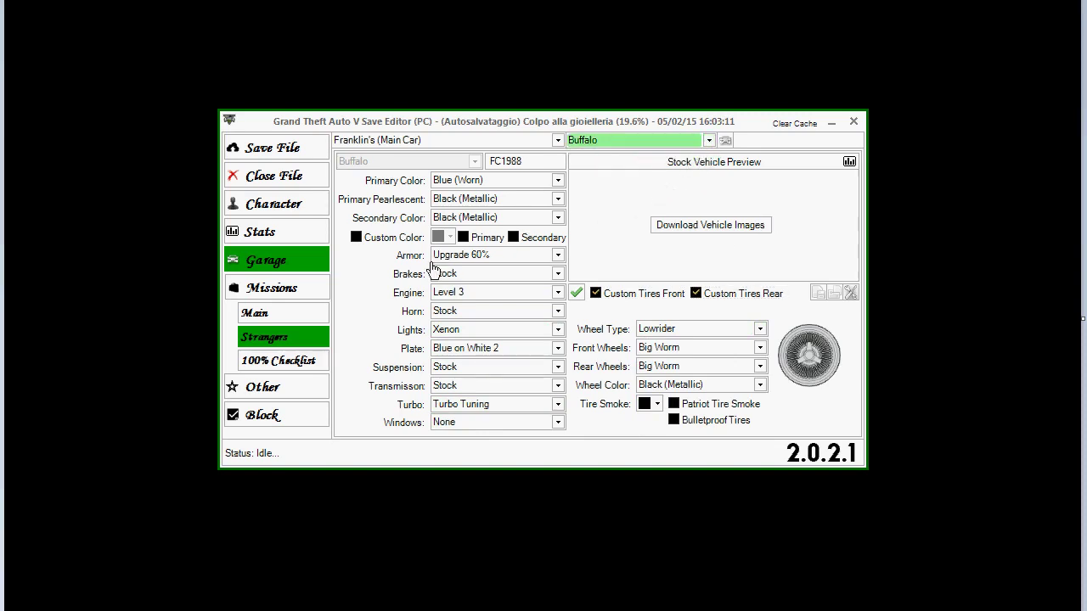
Step: In the 100% checklist, mark Car Steal 1 to 3, Chinese 2, Exile 1 and Exile 2 as completed
{"action": "left_click", "coordinate": [304, 363]}
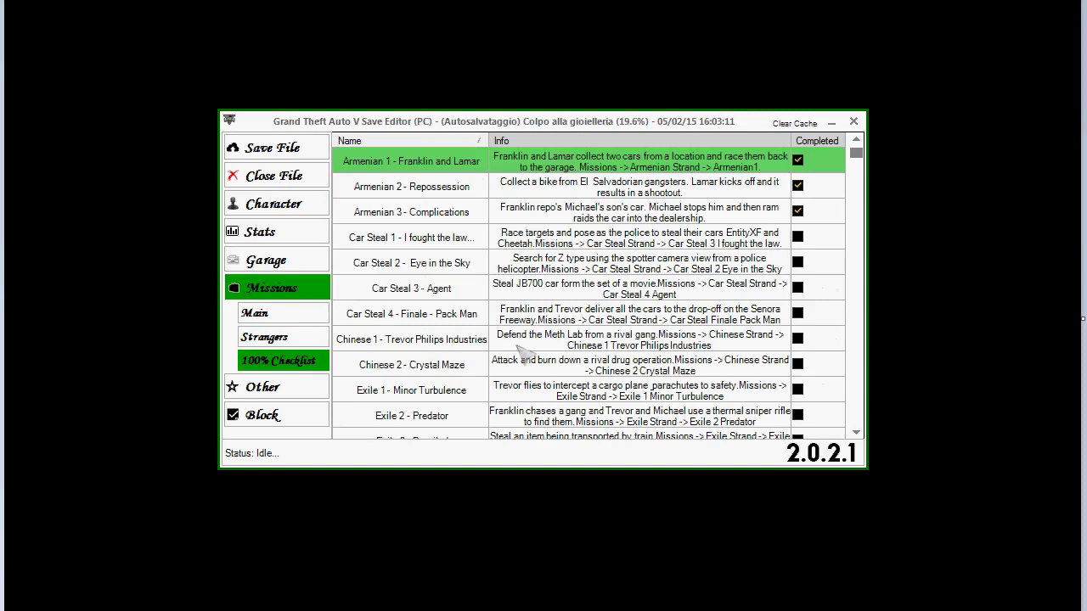
{"action": "left_click", "coordinate": [797, 237]}
{"action": "left_click", "coordinate": [797, 262]}
{"action": "left_click", "coordinate": [798, 288]}
{"action": "left_click", "coordinate": [798, 363]}
{"action": "left_click", "coordinate": [797, 389]}
{"action": "left_click", "coordinate": [798, 415]}
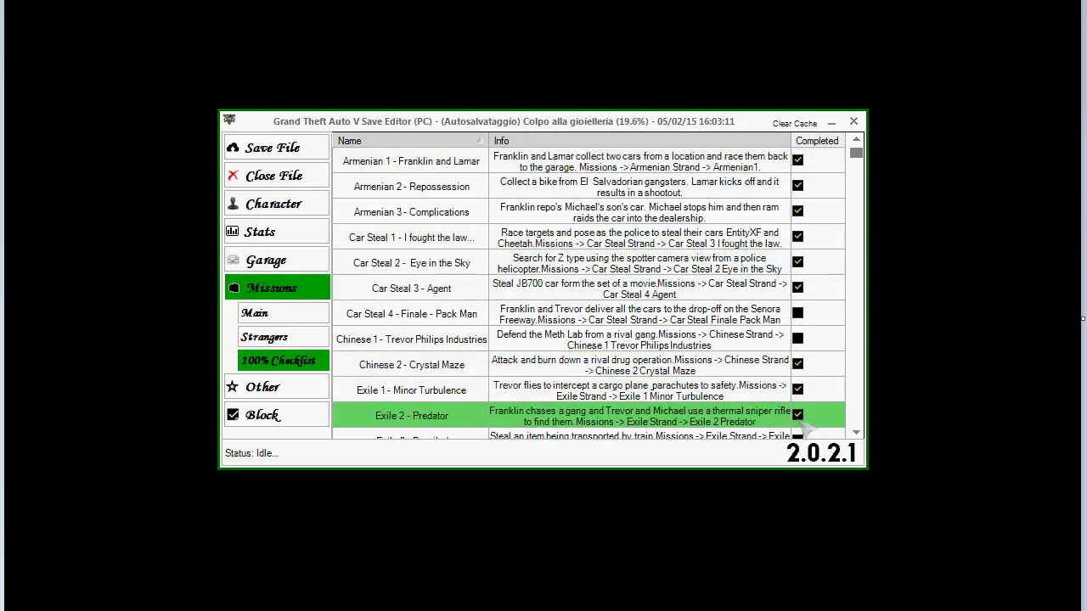
Step: Among the vehicle upgrade unlocks, set Armor - Upgrade 100% to True
{"action": "left_click", "coordinate": [321, 384]}
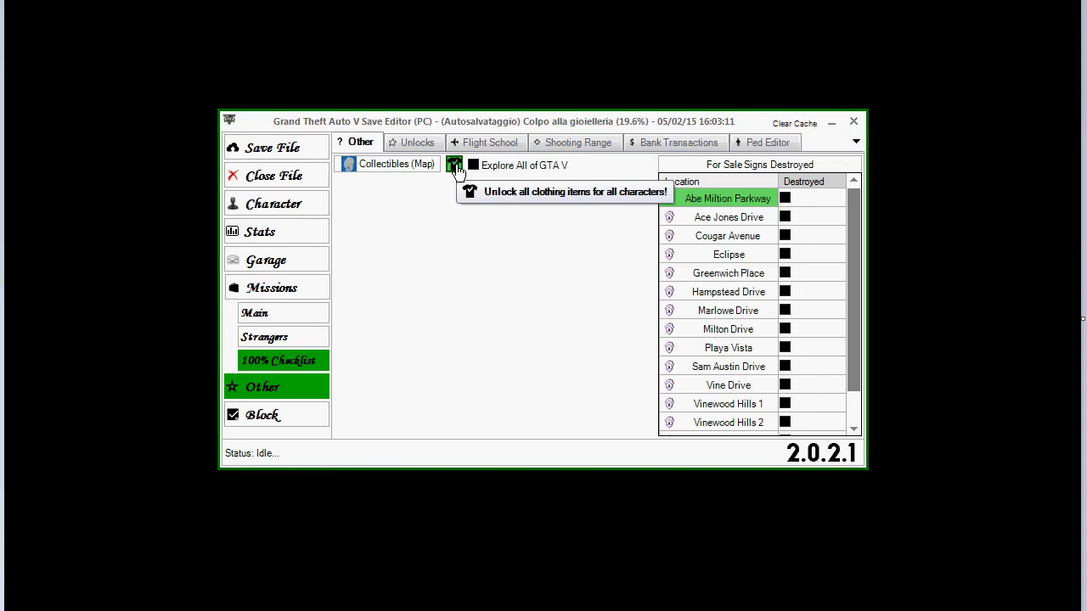
{"action": "left_click", "coordinate": [435, 145]}
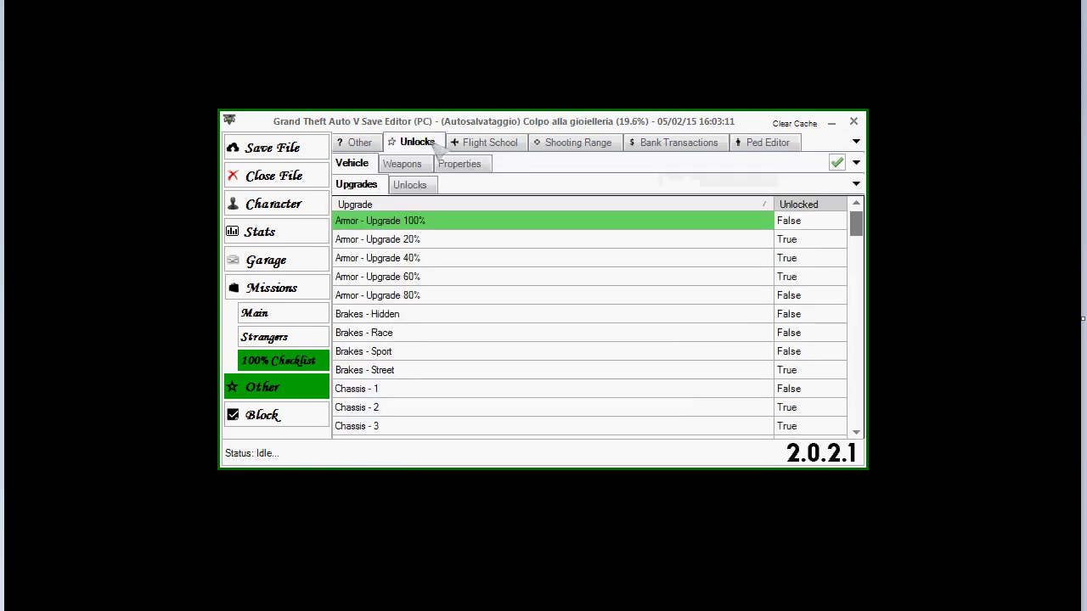
{"action": "left_click", "coordinate": [811, 222]}
{"action": "left_click", "coordinate": [811, 222]}
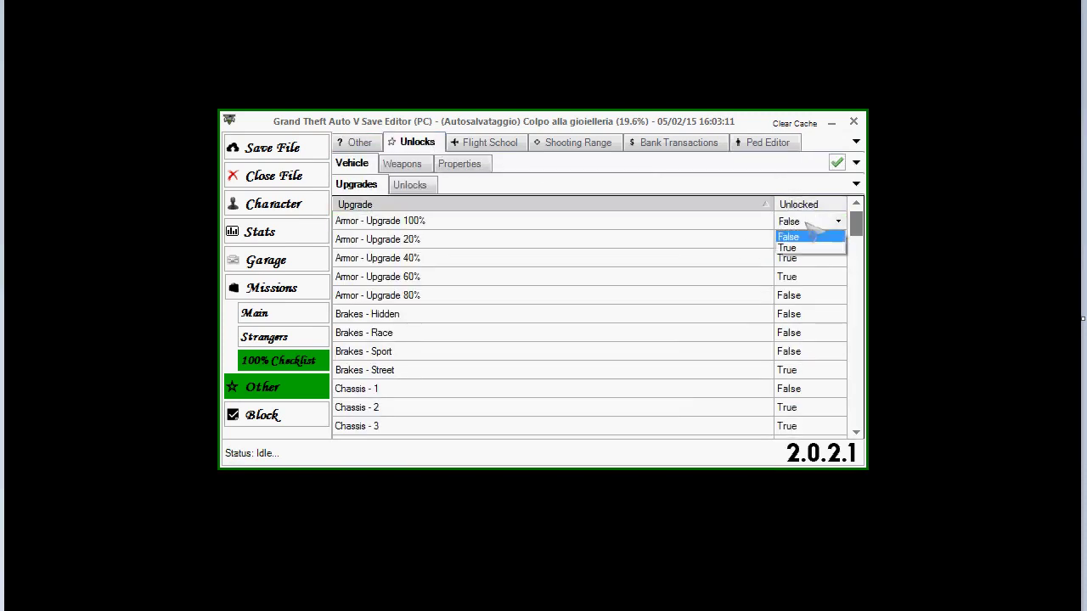
{"action": "left_click", "coordinate": [788, 248]}
{"action": "mouse_move", "coordinate": [855, 224]}
{"action": "left_mouse_down"}
{"action": "mouse_move", "coordinate": [856, 359]}
{"action": "mouse_move", "coordinate": [856, 219]}
{"action": "left_mouse_up"}
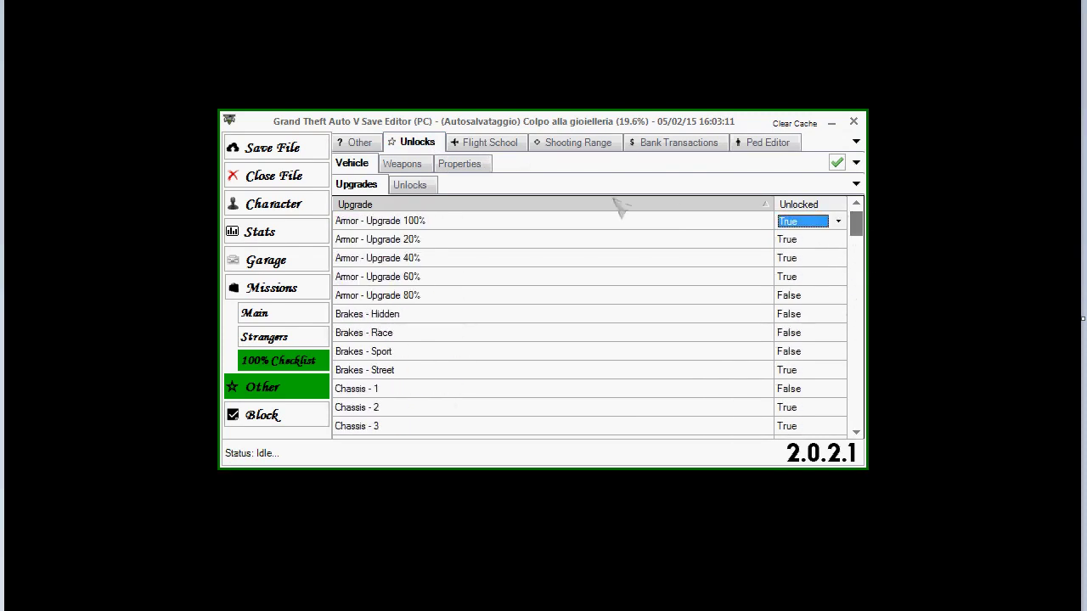
Step: Among Franklin's vehicle unlocks, mark the Duster plane as purchased
{"action": "left_click", "coordinate": [431, 186]}
{"action": "left_click", "coordinate": [836, 321]}
{"action": "left_click", "coordinate": [845, 329]}
{"action": "left_click", "coordinate": [845, 330]}
{"action": "left_click", "coordinate": [425, 403]}
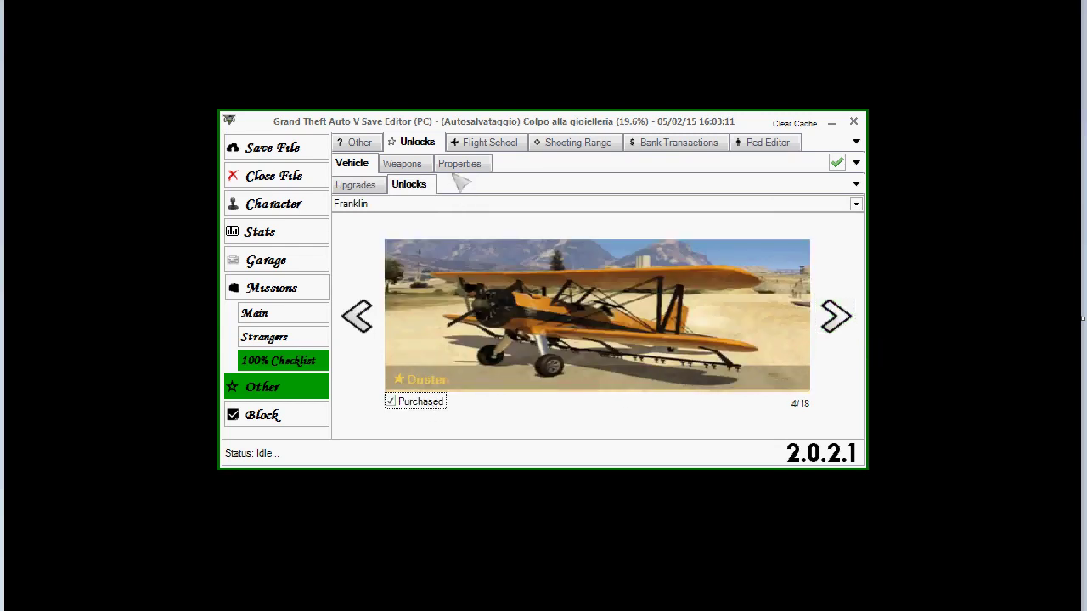
Step: Browse Franklin's weapon unlocks and mark the Advanced Rifle as unlocked
{"action": "left_click", "coordinate": [419, 166]}
{"action": "left_click", "coordinate": [382, 212]}
{"action": "left_click", "coordinate": [344, 213]}
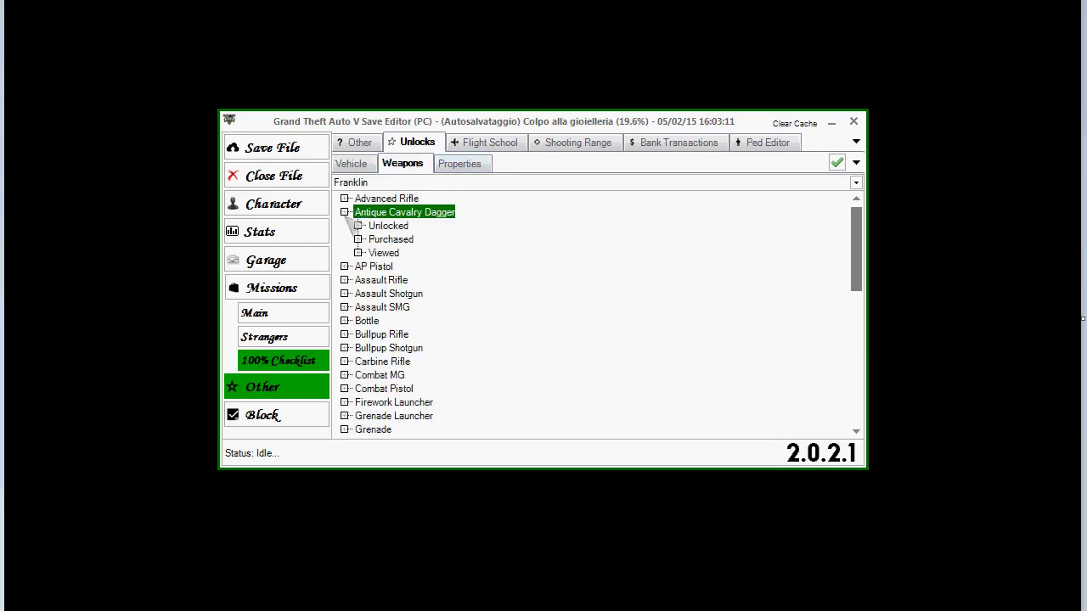
{"action": "left_click", "coordinate": [358, 226]}
{"action": "left_click", "coordinate": [357, 253]}
{"action": "left_click", "coordinate": [344, 198]}
{"action": "left_click", "coordinate": [357, 212]}
{"action": "left_click", "coordinate": [366, 225]}
{"action": "left_click", "coordinate": [388, 226]}
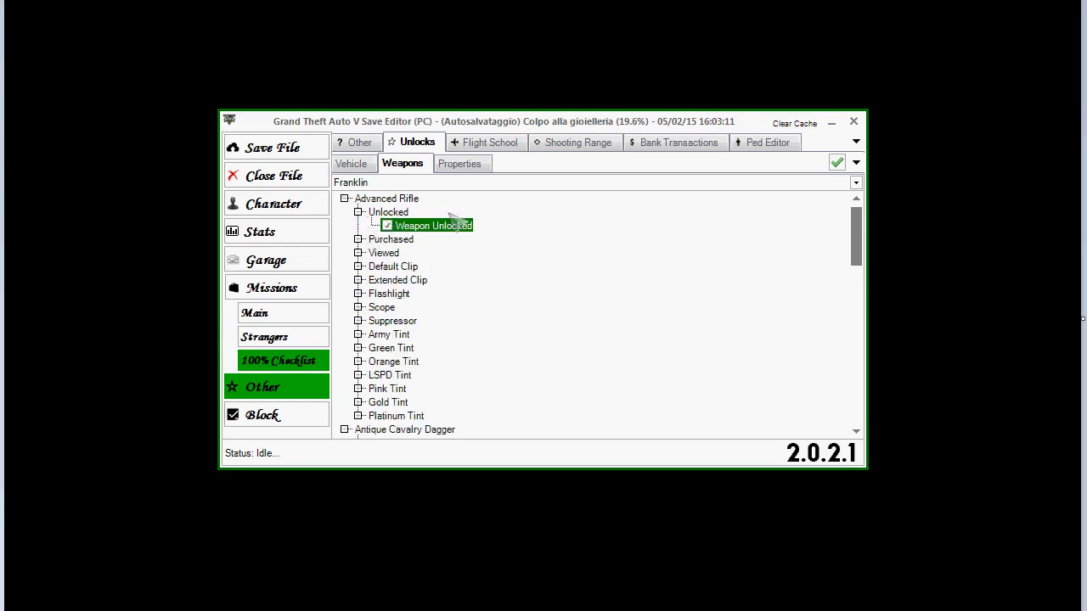
Step: Look through the property owners and set Franklin's highest Flight School medal for Training Take Off to Gold
{"action": "left_click", "coordinate": [468, 165]}
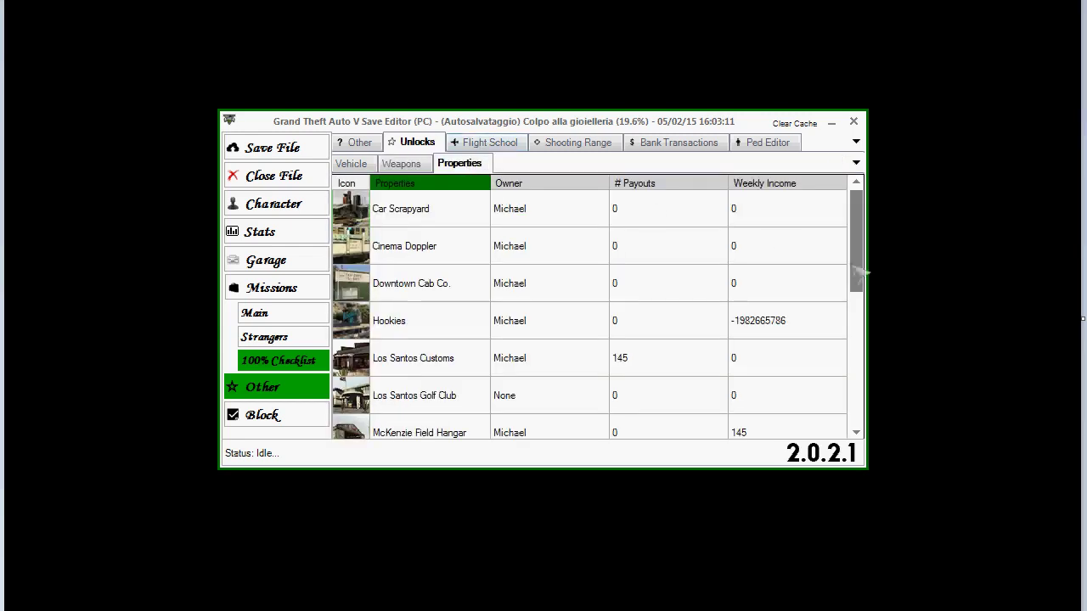
{"action": "left_click_drag", "start_coordinate": [856, 253], "coordinate": [856, 376]}
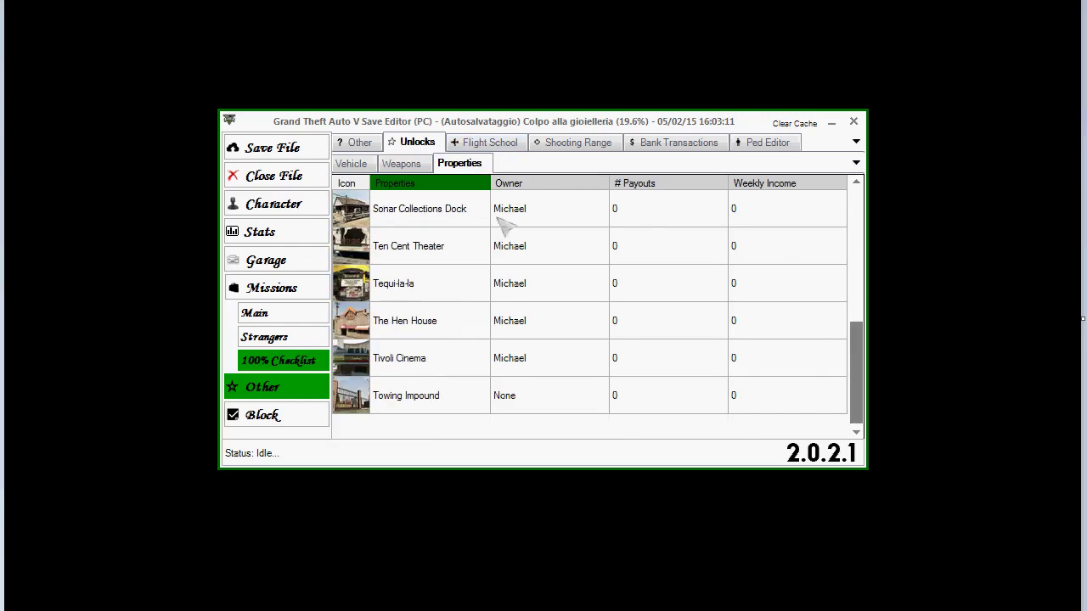
{"action": "left_click", "coordinate": [494, 149]}
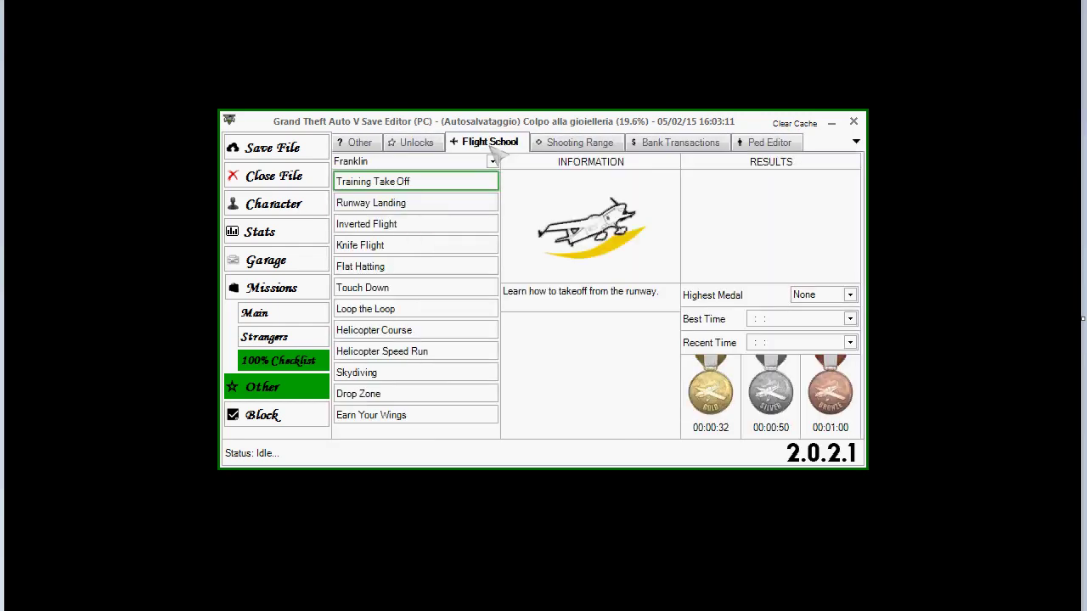
{"action": "left_click", "coordinate": [817, 295]}
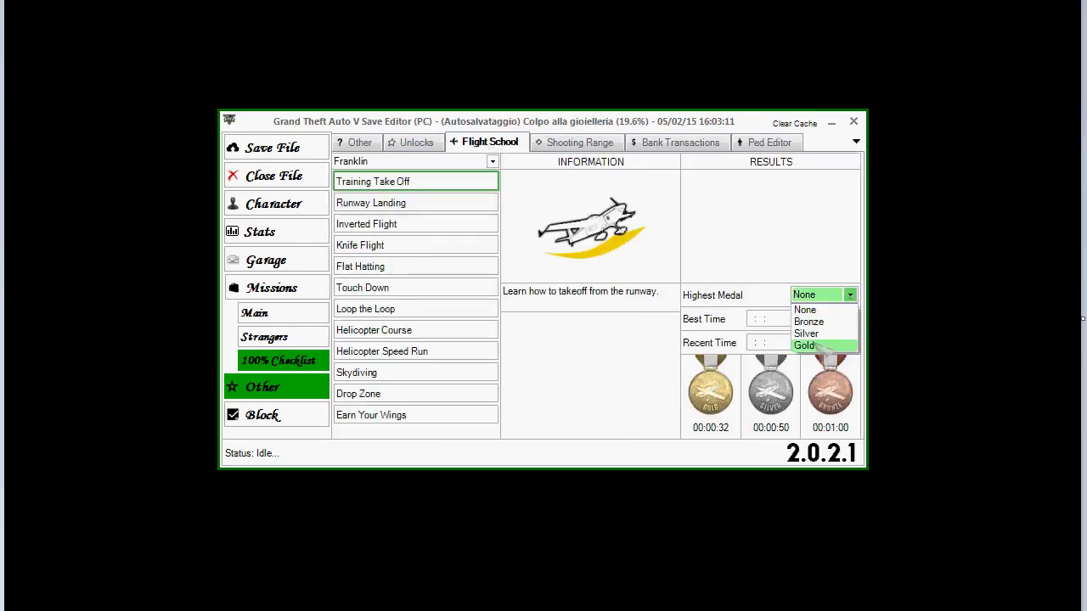
{"action": "left_click", "coordinate": [817, 345]}
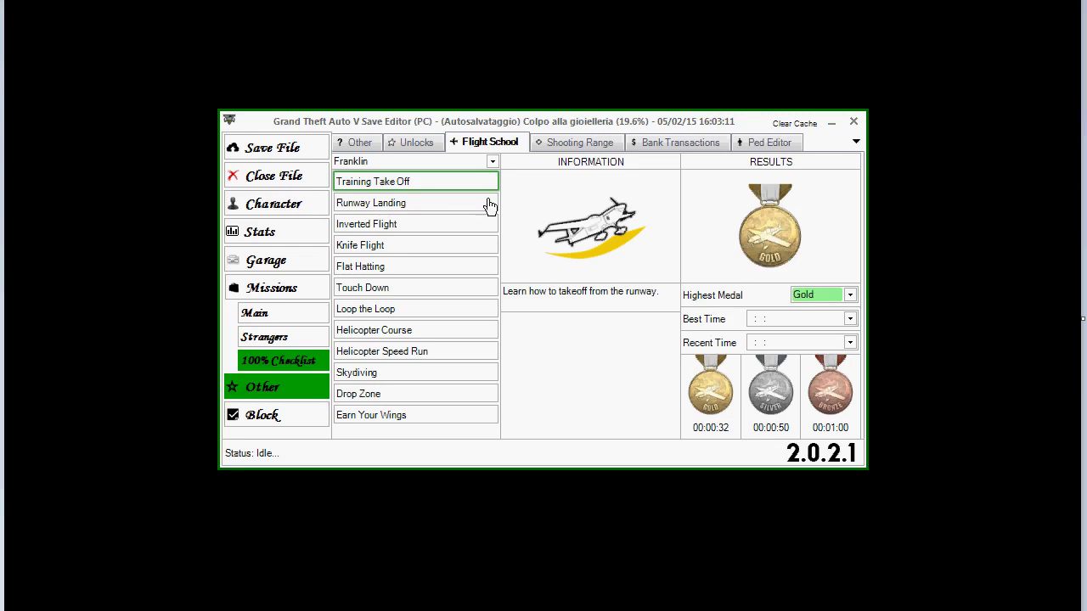
{"action": "left_click", "coordinate": [446, 247]}
Step: Set Franklin's highest Shooting Range medal for Hand Guns Challenge 1 to Silver
{"action": "left_click", "coordinate": [562, 144]}
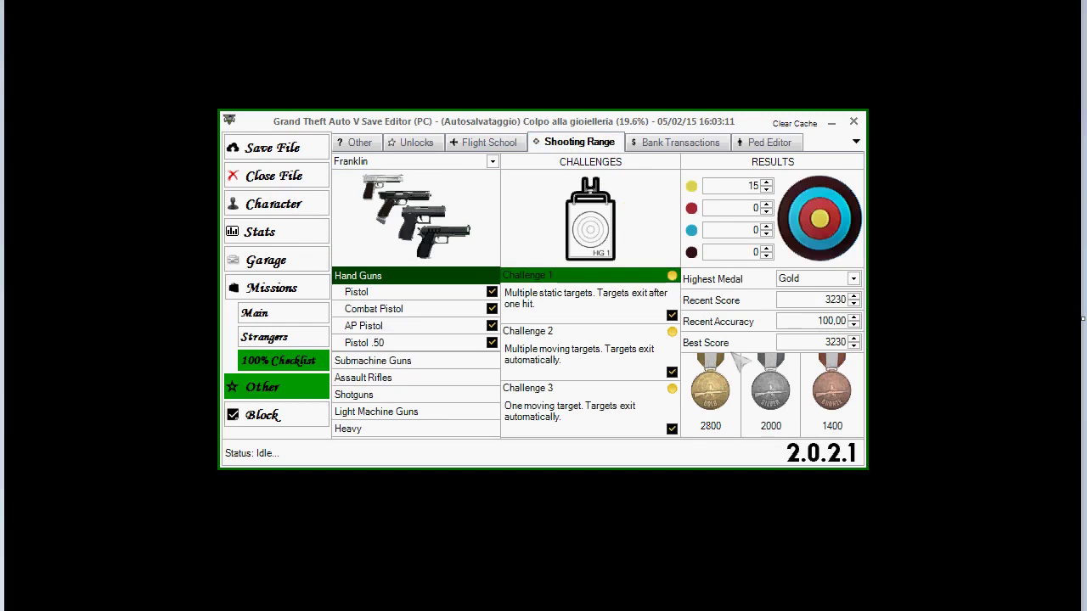
{"action": "left_click", "coordinate": [854, 279]}
{"action": "left_click", "coordinate": [811, 321]}
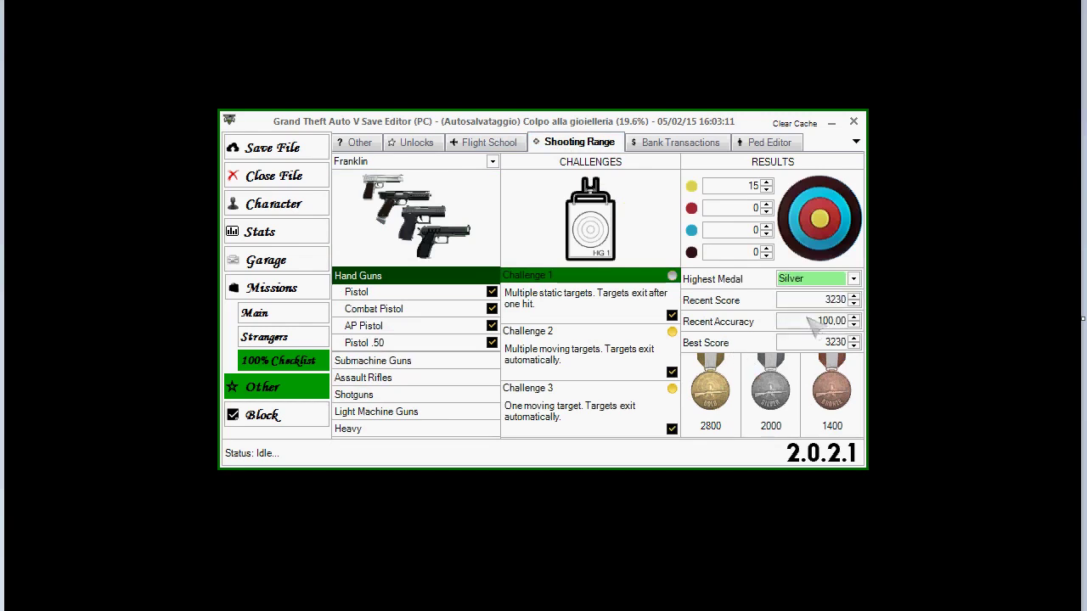
Step: Look over Franklin's bank transactions and the ped list, and save the edited save file
{"action": "left_click", "coordinate": [665, 144]}
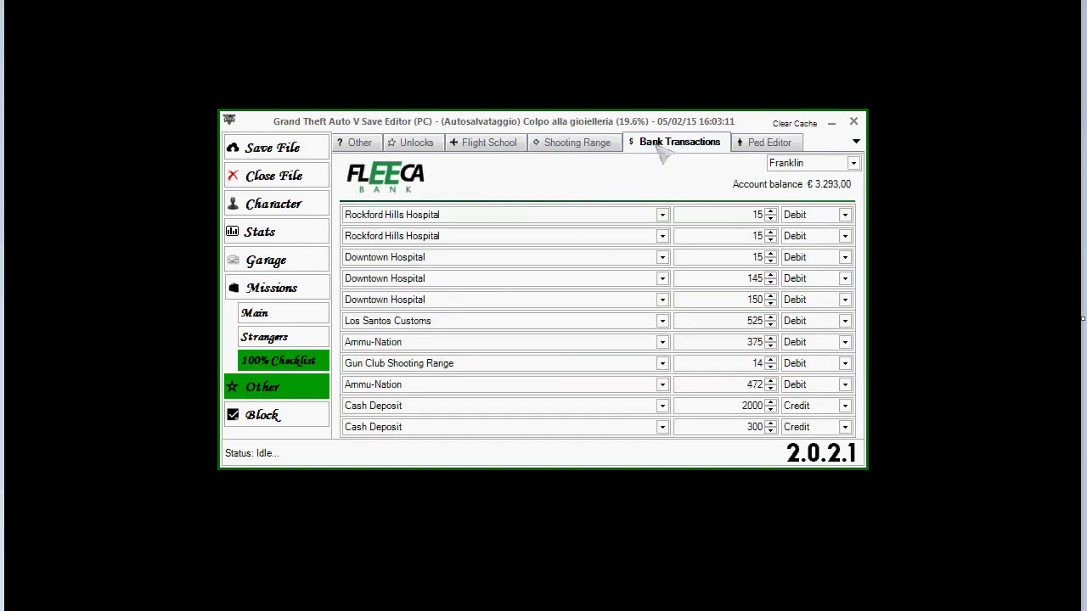
{"action": "left_click", "coordinate": [753, 146]}
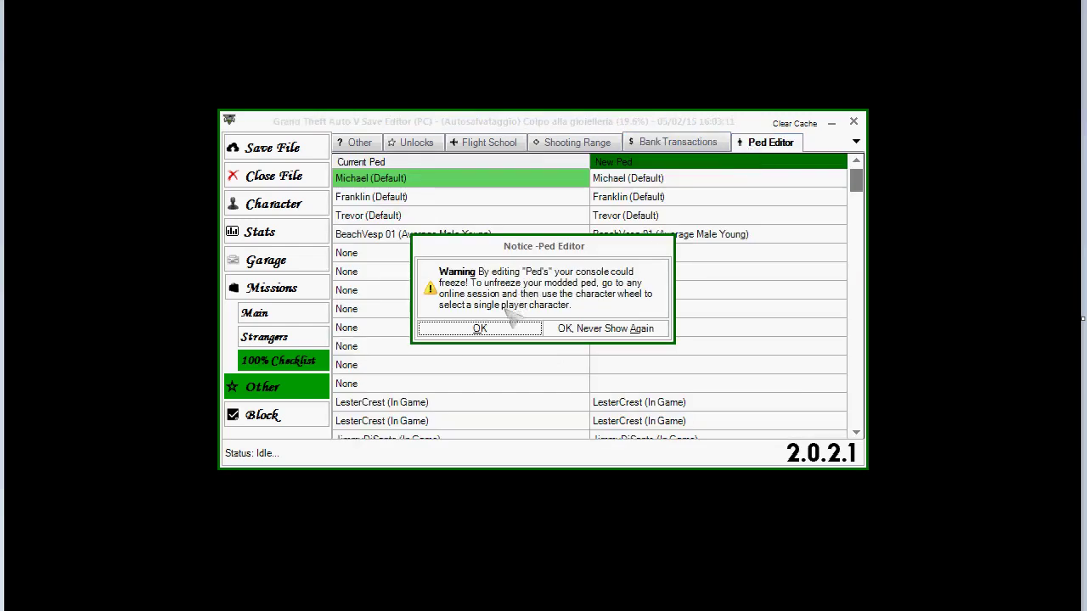
{"action": "left_click", "coordinate": [501, 329]}
{"action": "left_click_drag", "start_coordinate": [855, 180], "coordinate": [811, 191]}
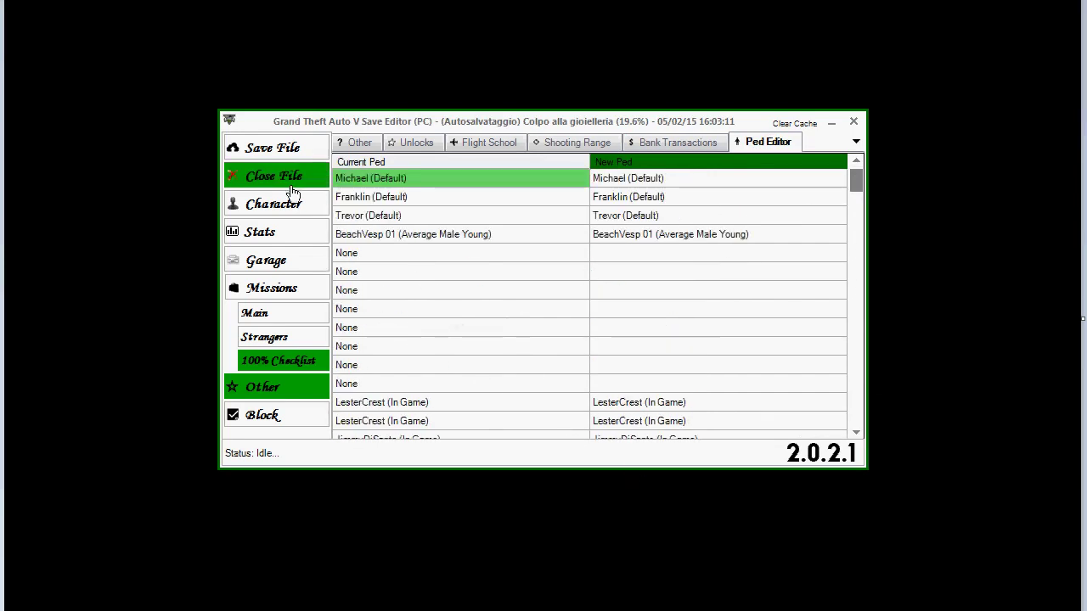
{"action": "left_click", "coordinate": [272, 159]}
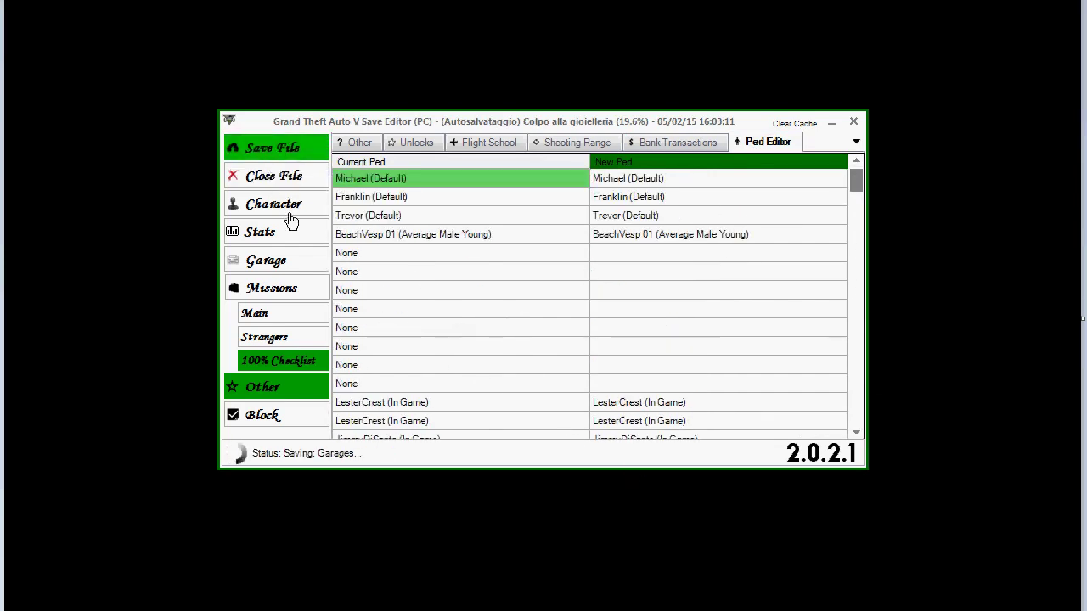